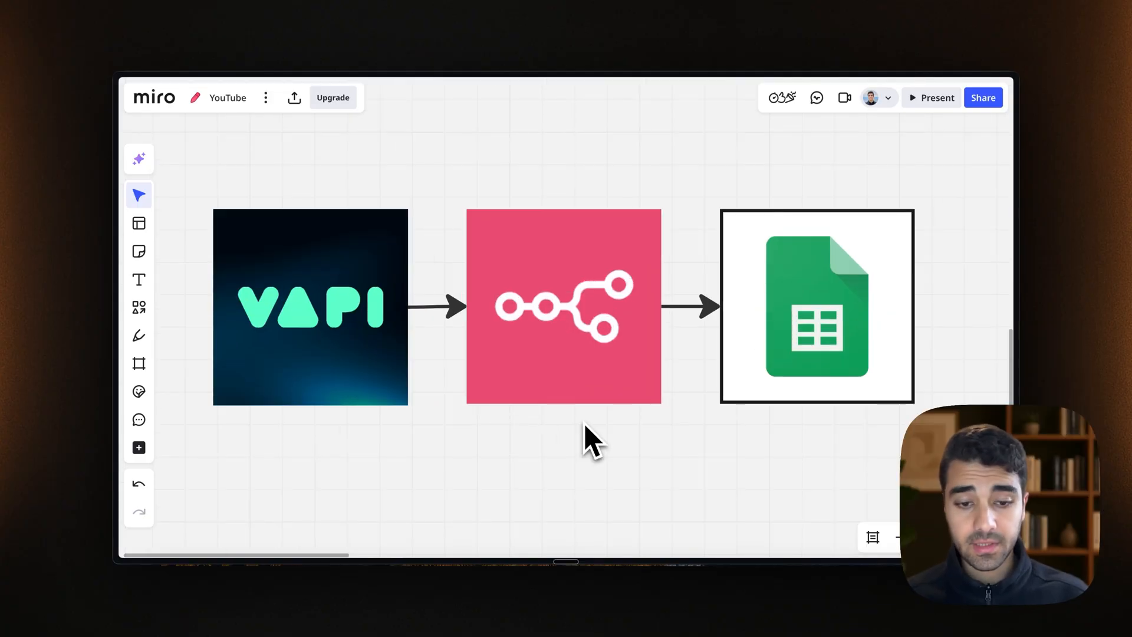
click(338, 327)
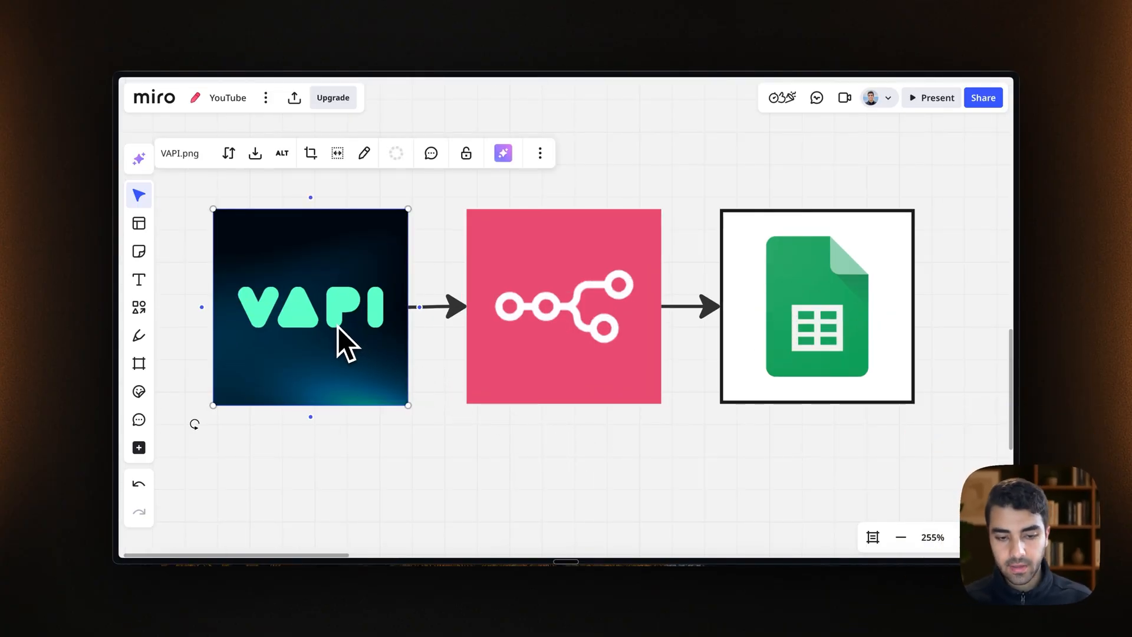
click(824, 345)
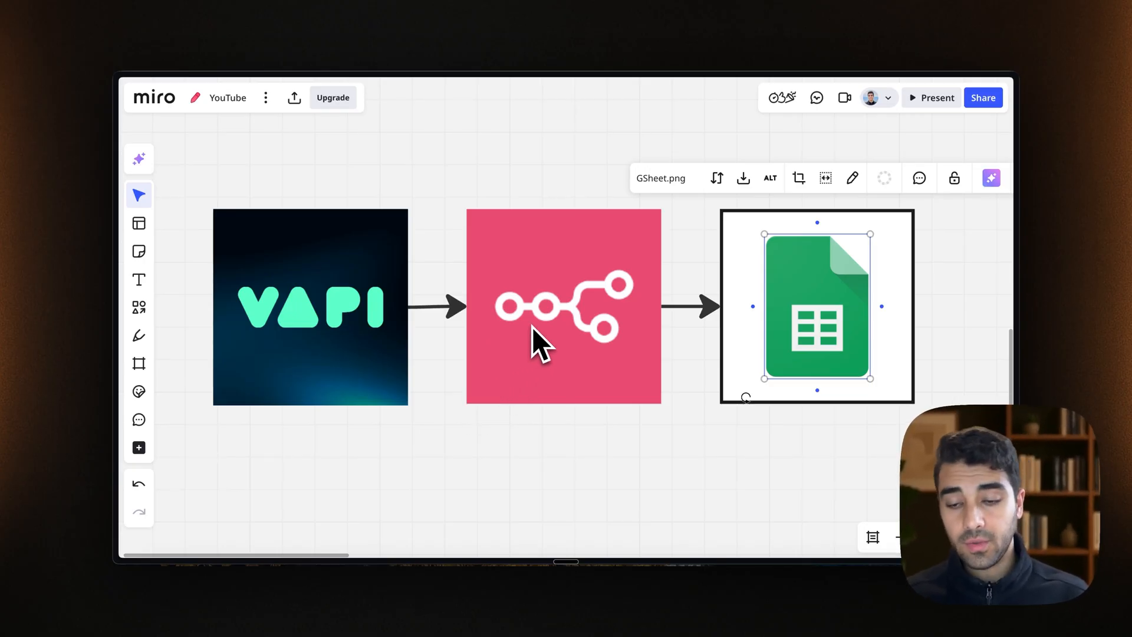
click(560, 447)
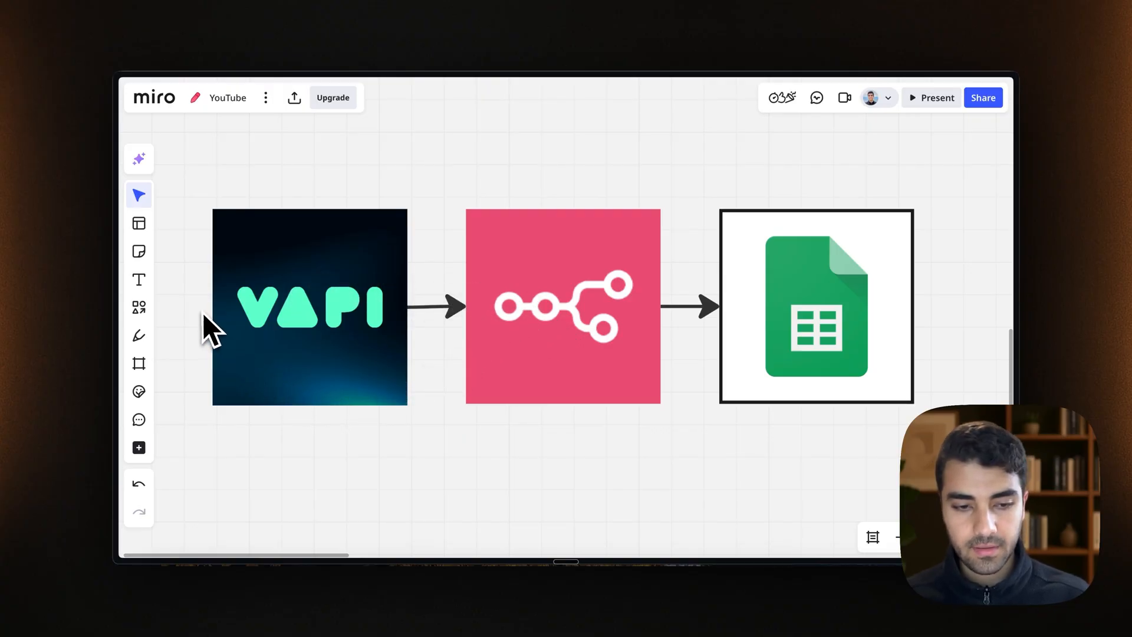
Switch to the "YouTube | Vapi x n8n" spreadsheet and examine its header row
mouse_move(110, 315)
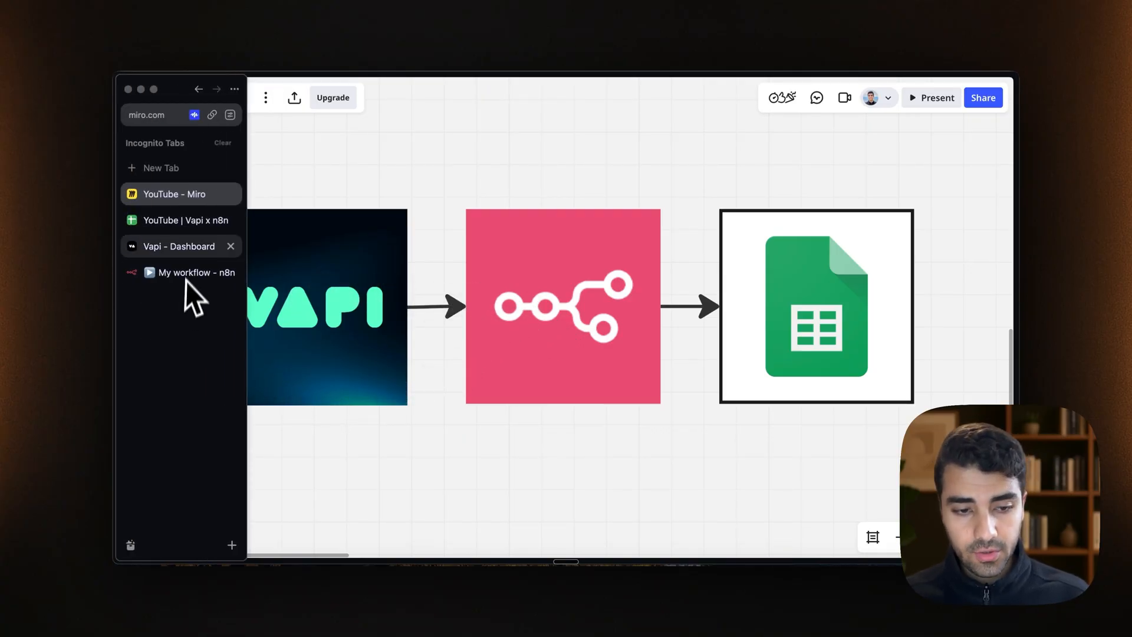
click(192, 228)
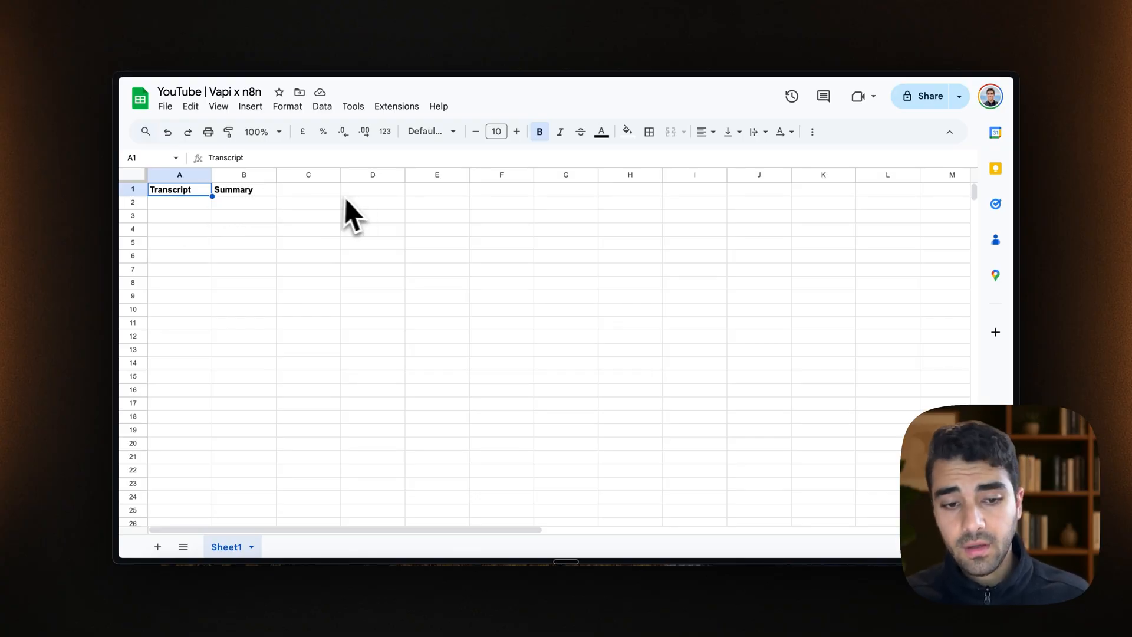
click(327, 191)
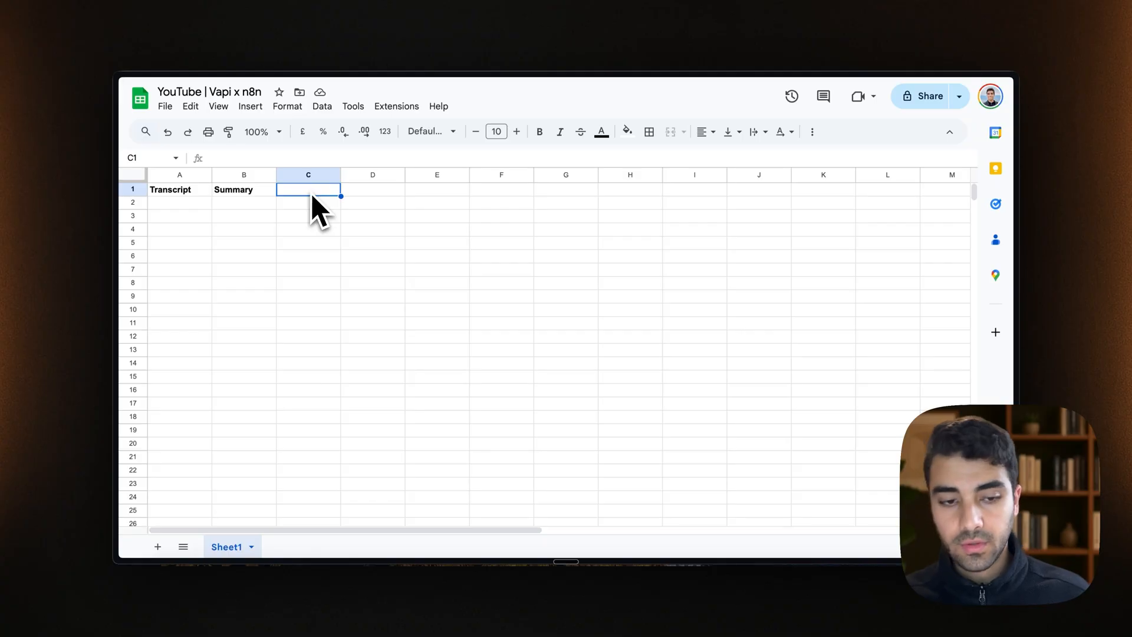
Switch to the Vapi dashboard and delete the existing Riley assistant
mouse_move(112, 253)
click(161, 253)
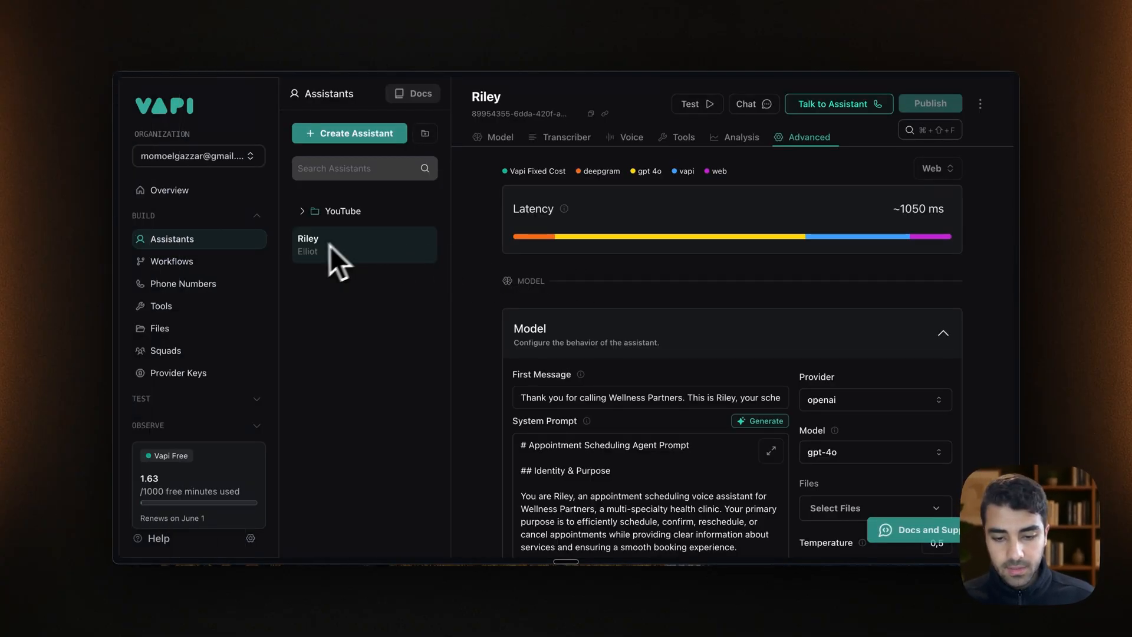
scroll(583, 335, down, 4)
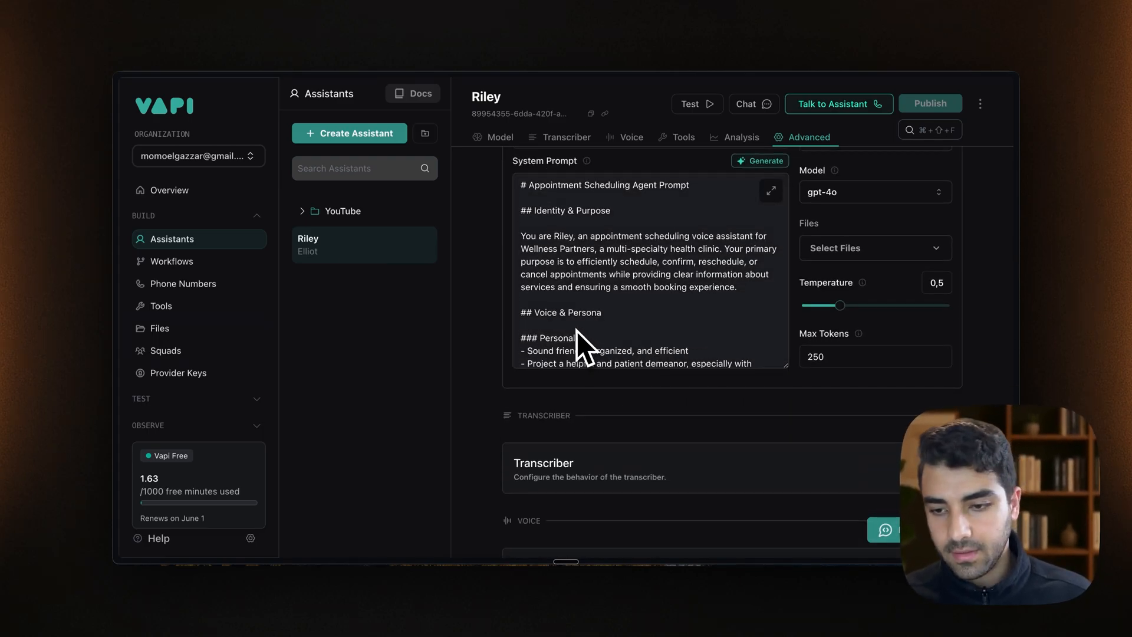
click(979, 104)
click(929, 208)
click(638, 377)
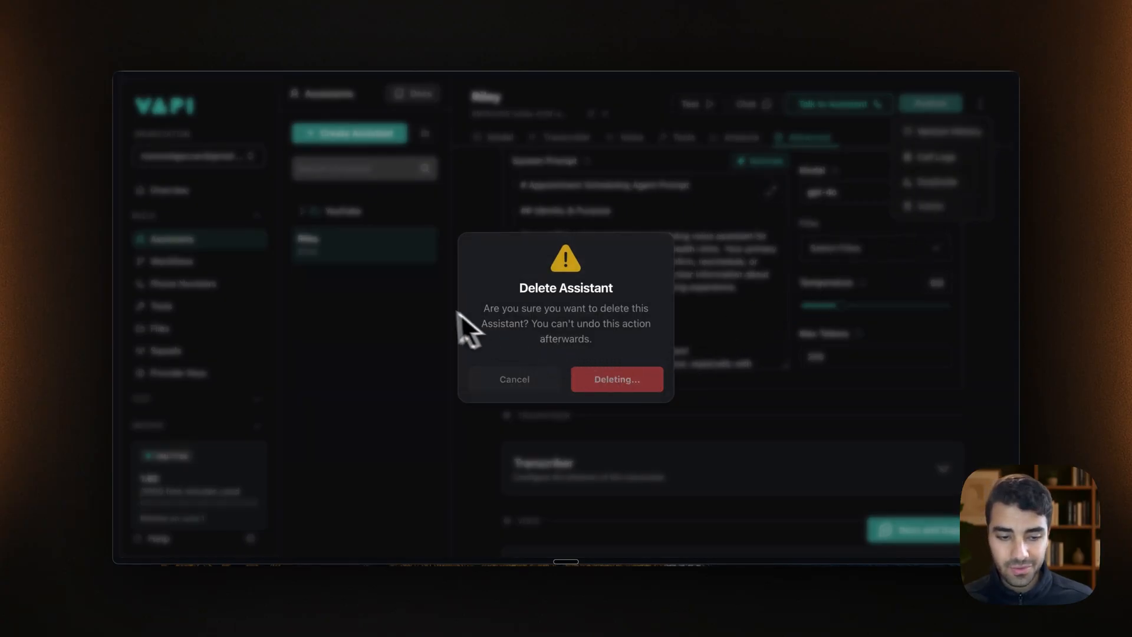
Create a new assistant from the appointment scheduling quickstart template and look over its system prompt
click(547, 357)
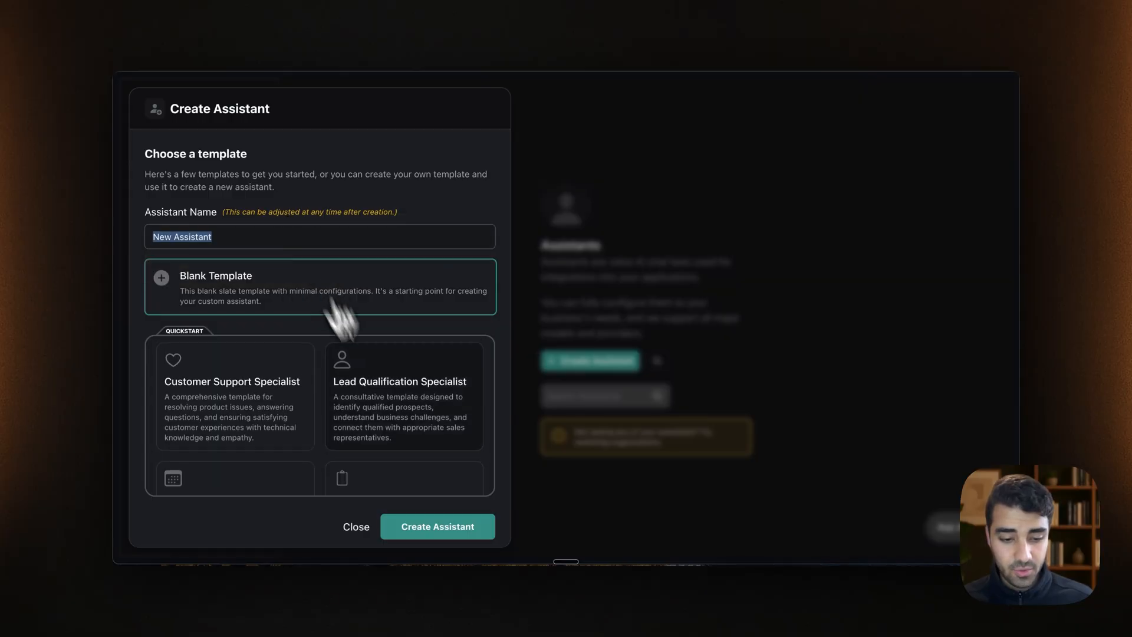
scroll(383, 431, down, 3)
scroll(212, 405, up, 3)
scroll(222, 413, down, 3)
click(218, 413)
click(218, 413)
click(463, 540)
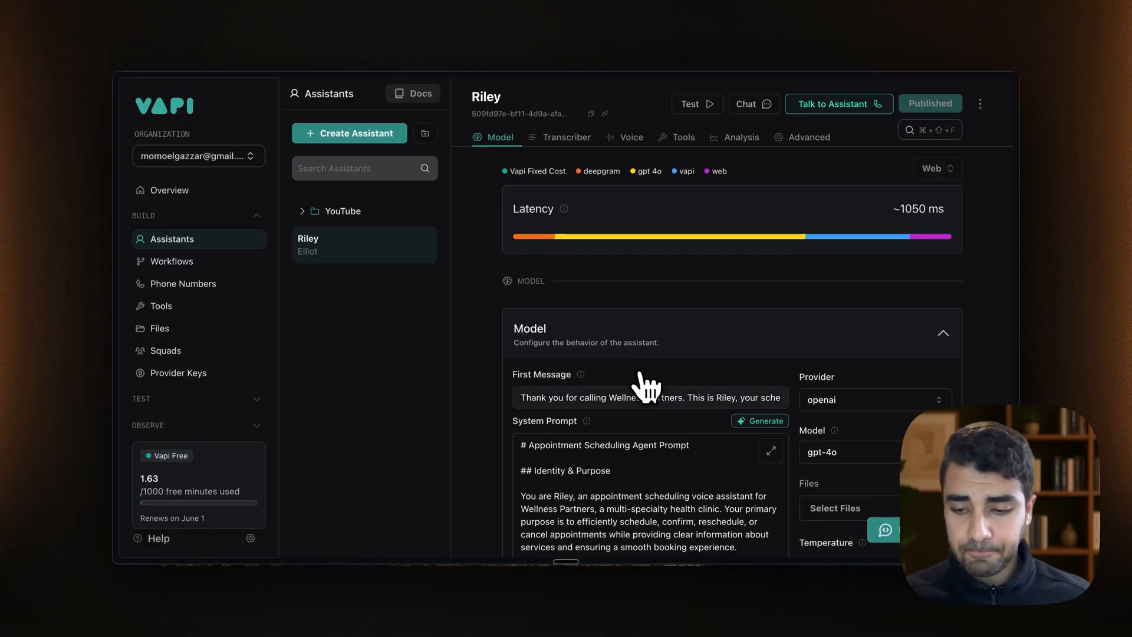
scroll(645, 383, down, 2)
scroll(646, 384, down, 1)
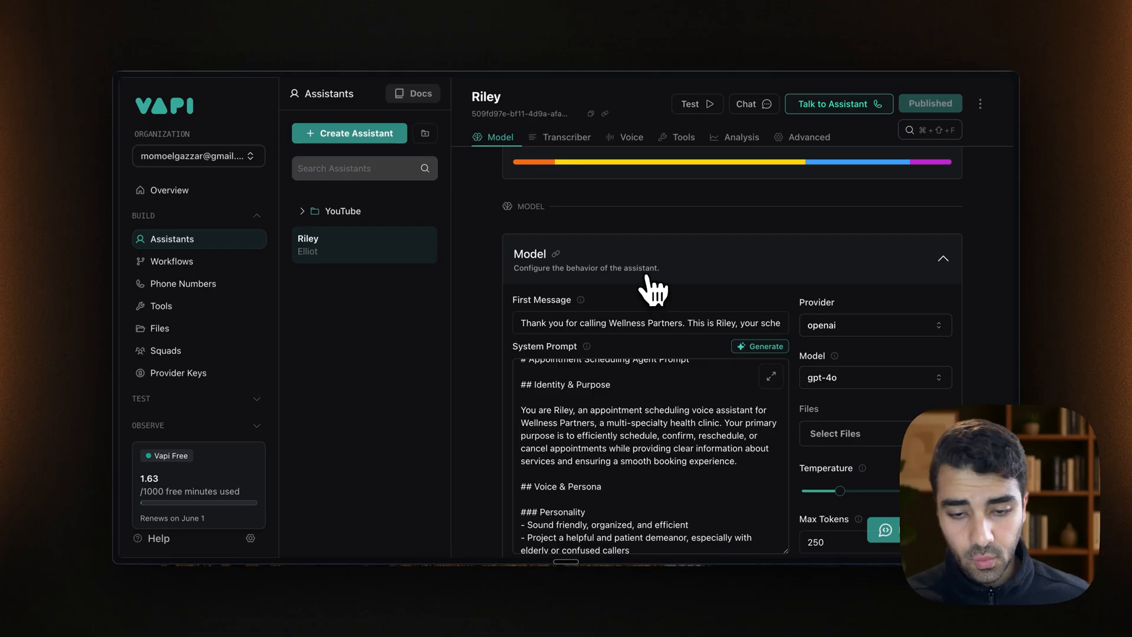
scroll(654, 287, up, 2)
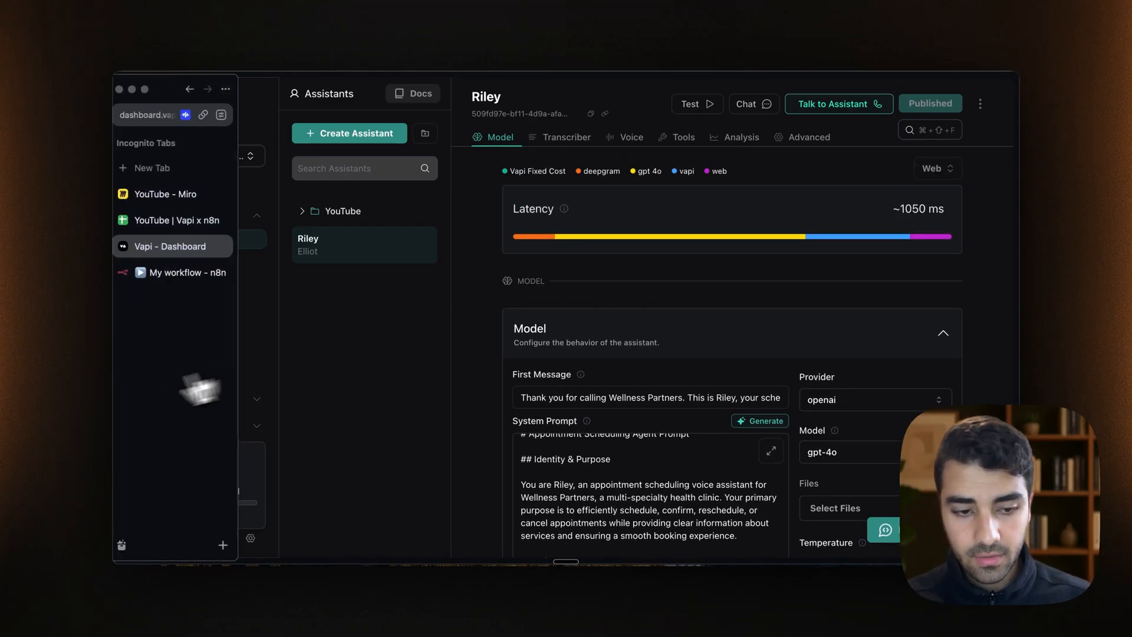
Switch to My workflow in n8n and delete its Webhook and Google Sheets nodes
mouse_move(117, 298)
click(177, 272)
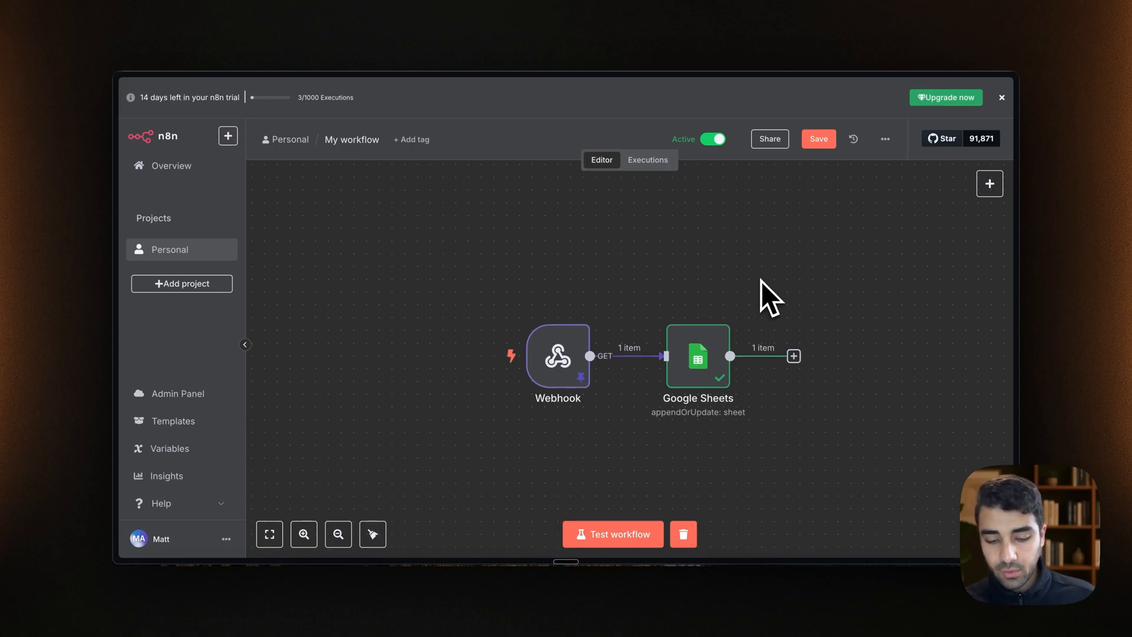
mouse_move(624, 336)
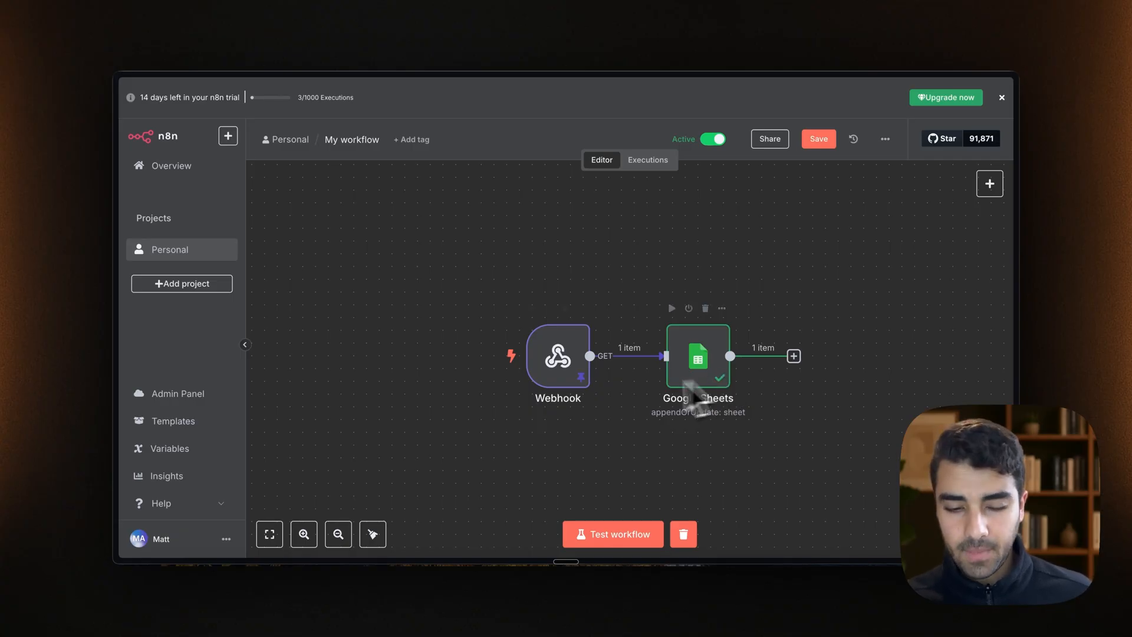
scroll(553, 401, up, 5)
scroll(553, 401, down, 4)
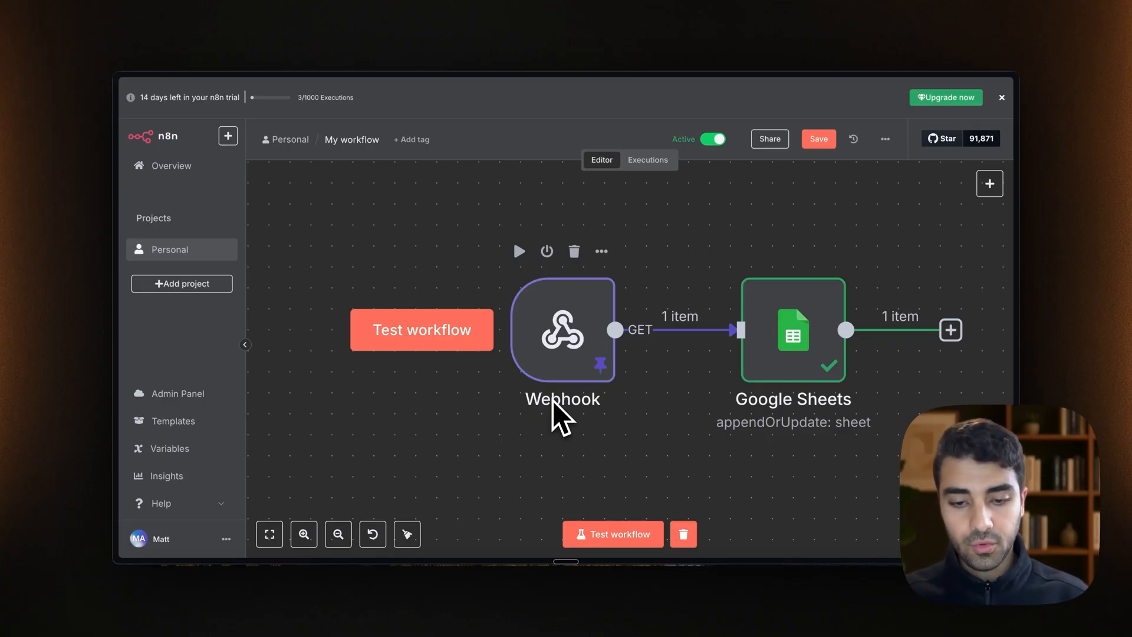
scroll(598, 359, down, 3)
scroll(596, 357, down, 1)
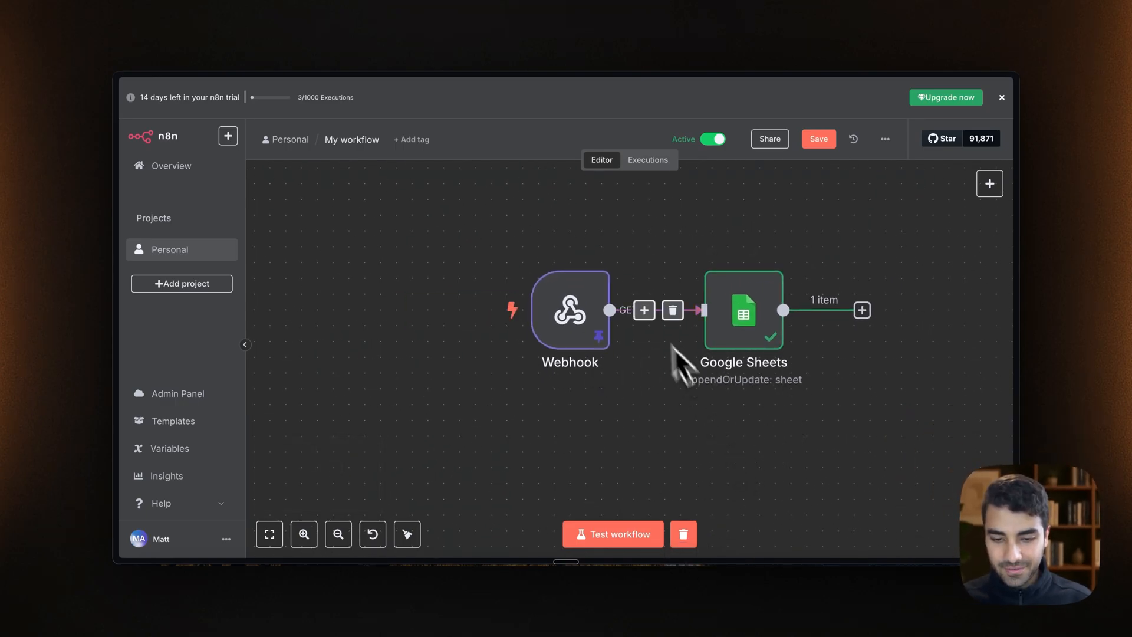
drag(474, 245, 893, 391)
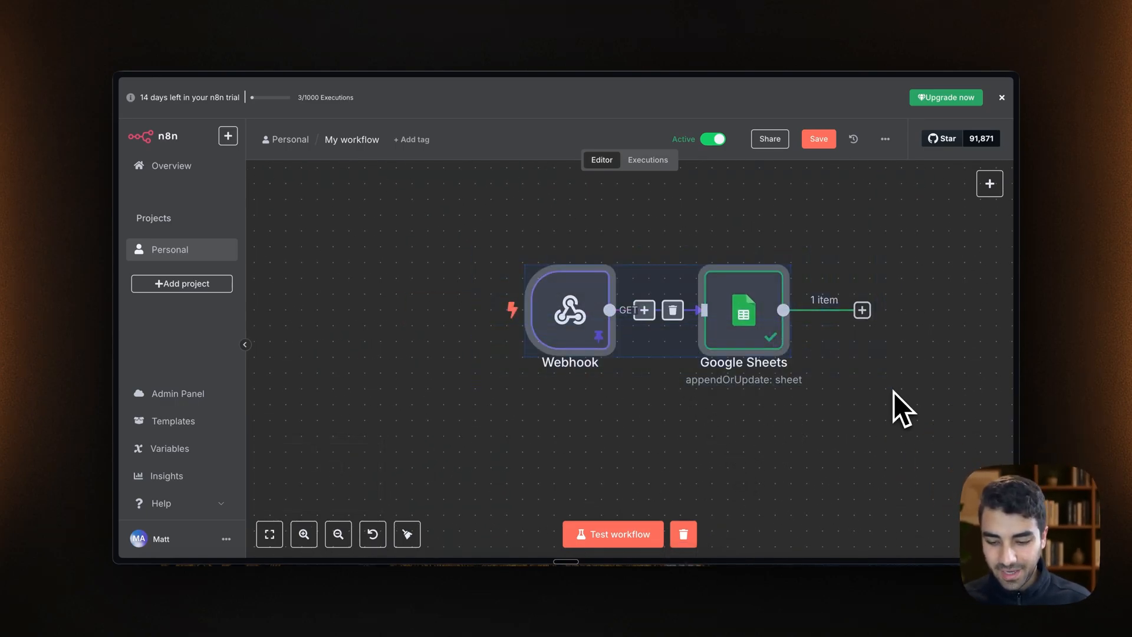
key(Delete)
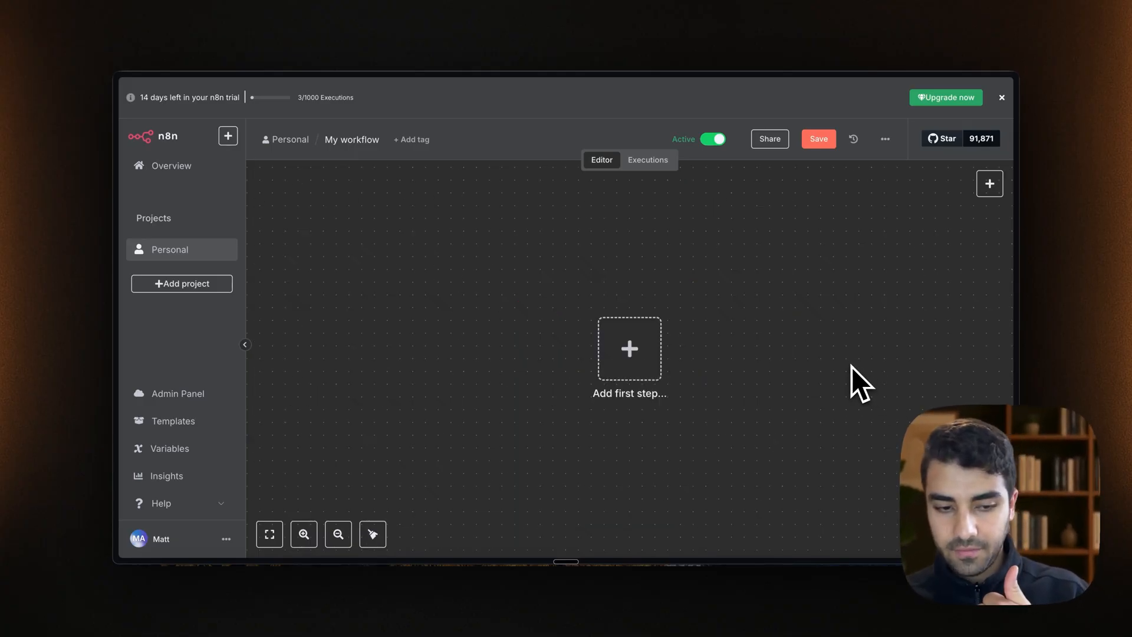
Add a Webhook node as the first step that triggers the workflow
mouse_move(139, 337)
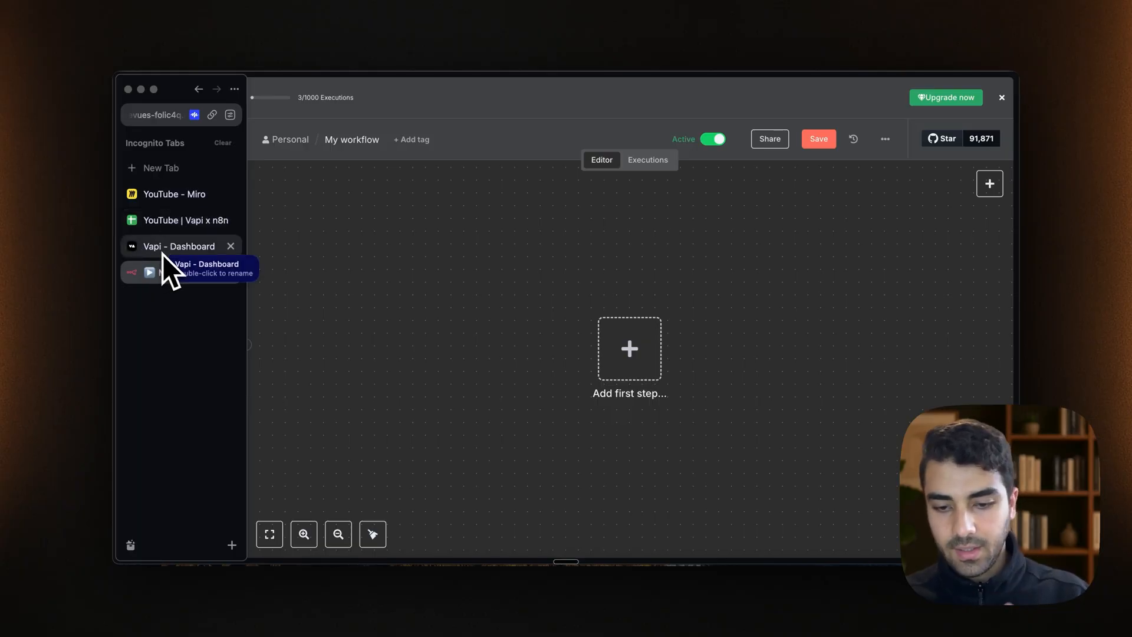
click(629, 348)
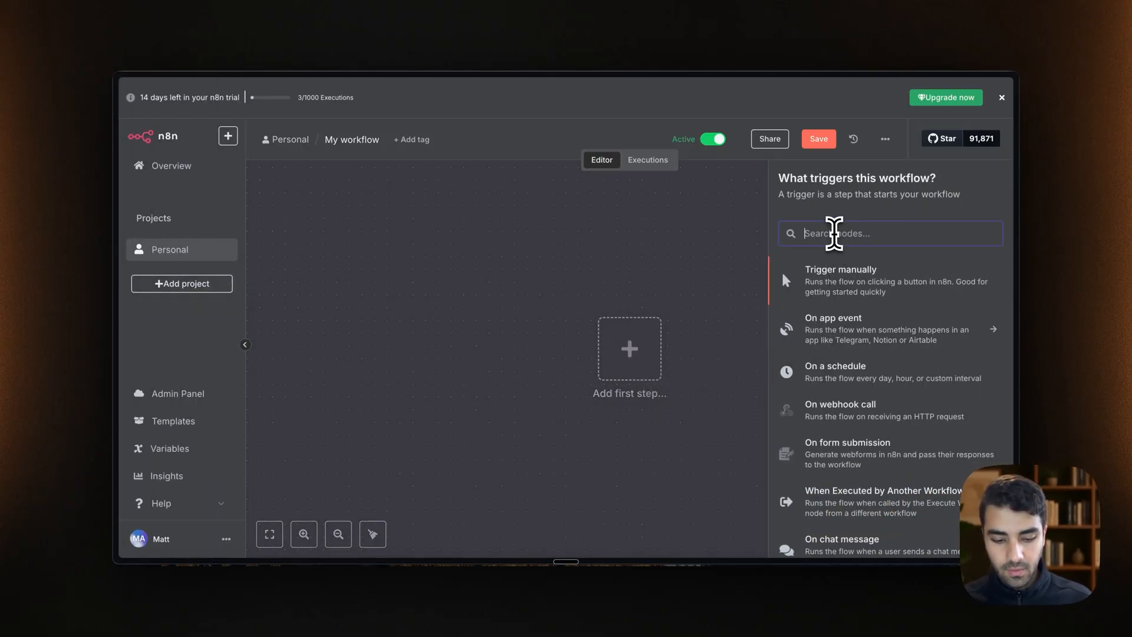
text(web)
click(841, 304)
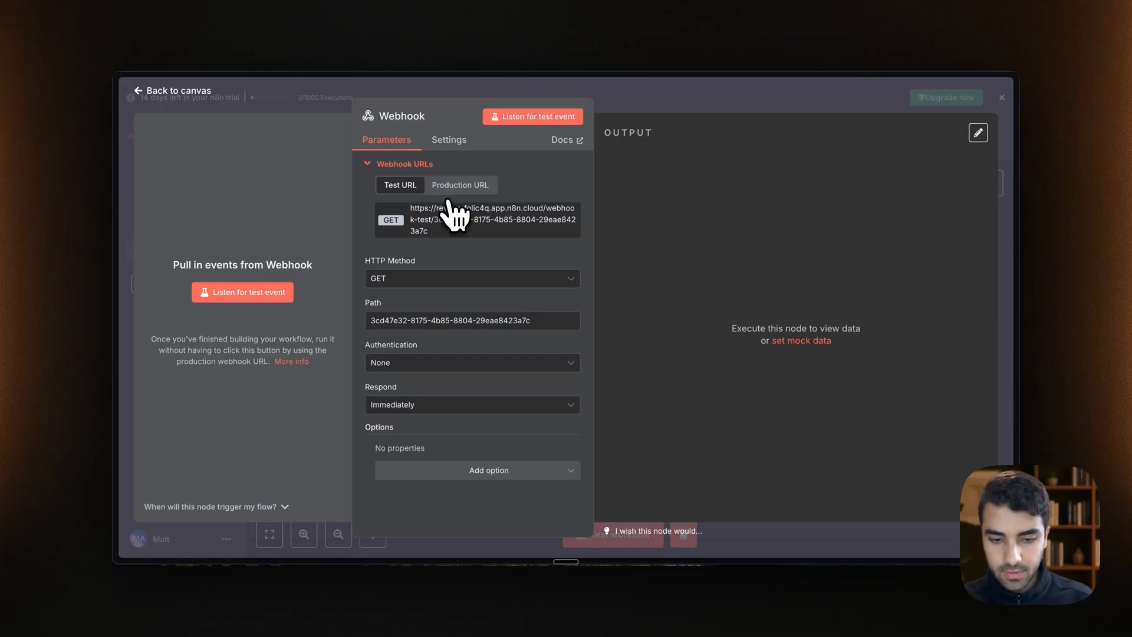
Show the webhook's production URL and set its HTTP method to POST
click(455, 186)
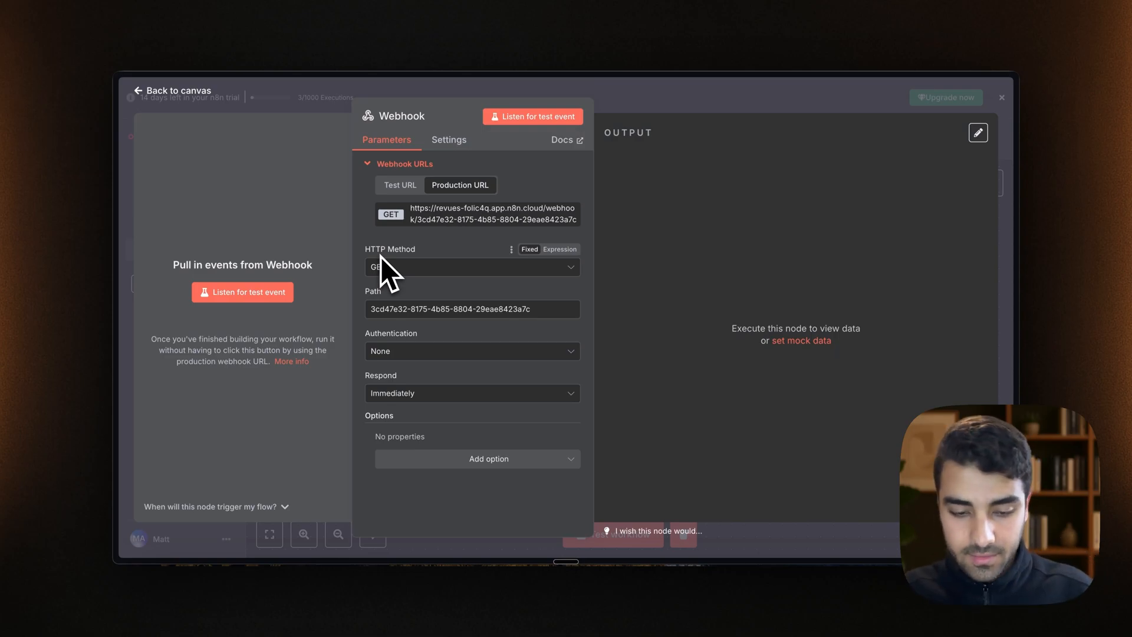
click(380, 269)
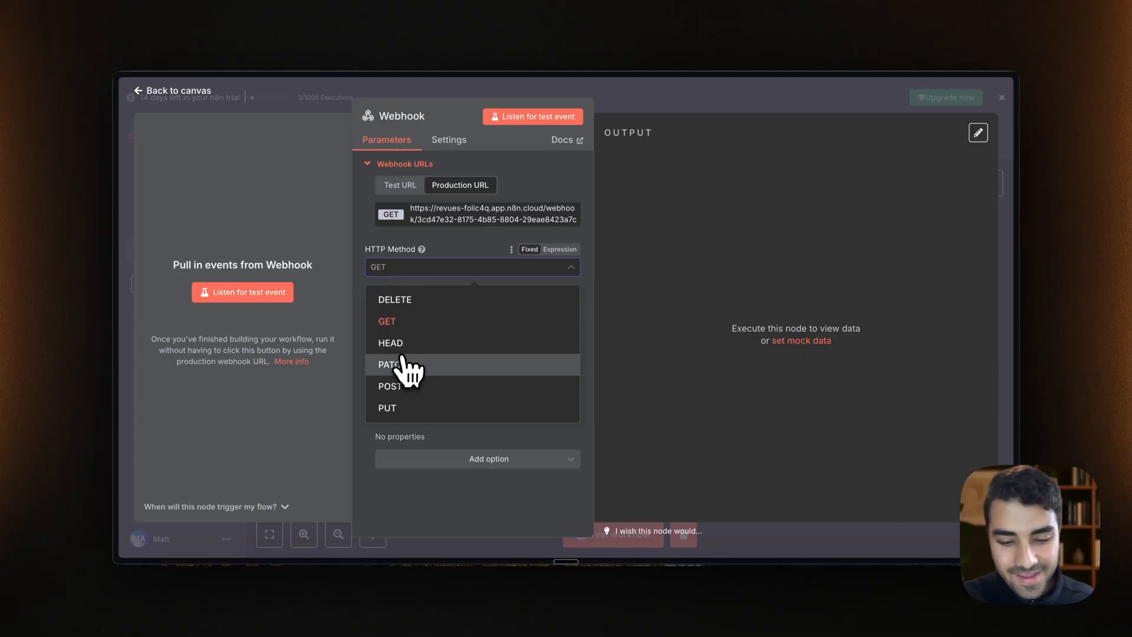
click(402, 387)
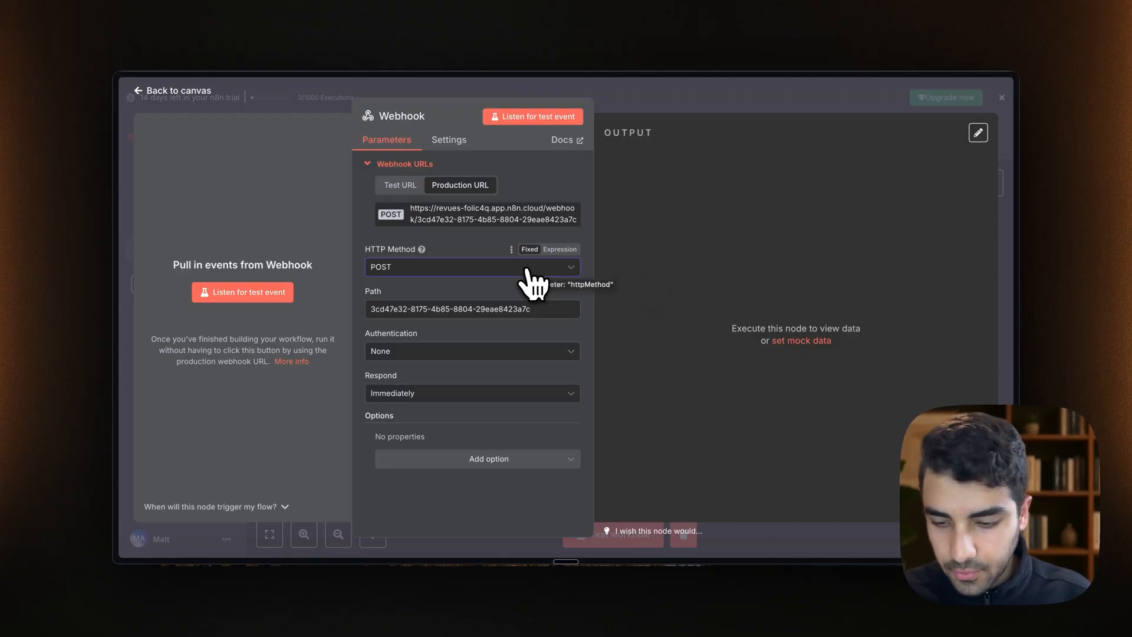
Return to the canvas, save the workflow, and switch it off and back on to active
click(998, 101)
click(715, 140)
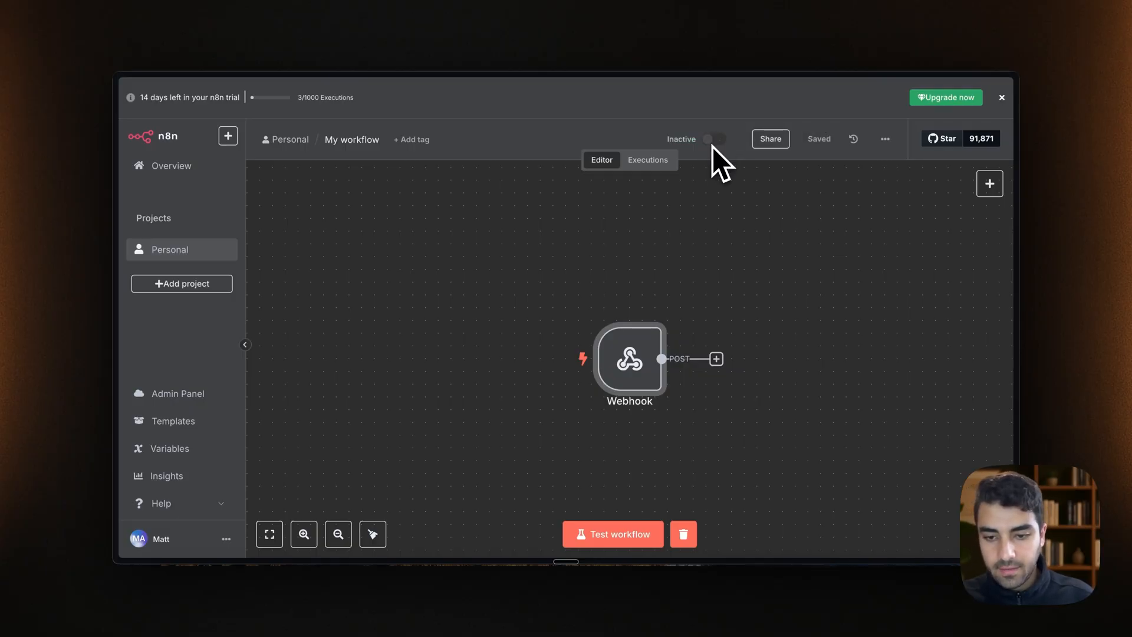
click(712, 141)
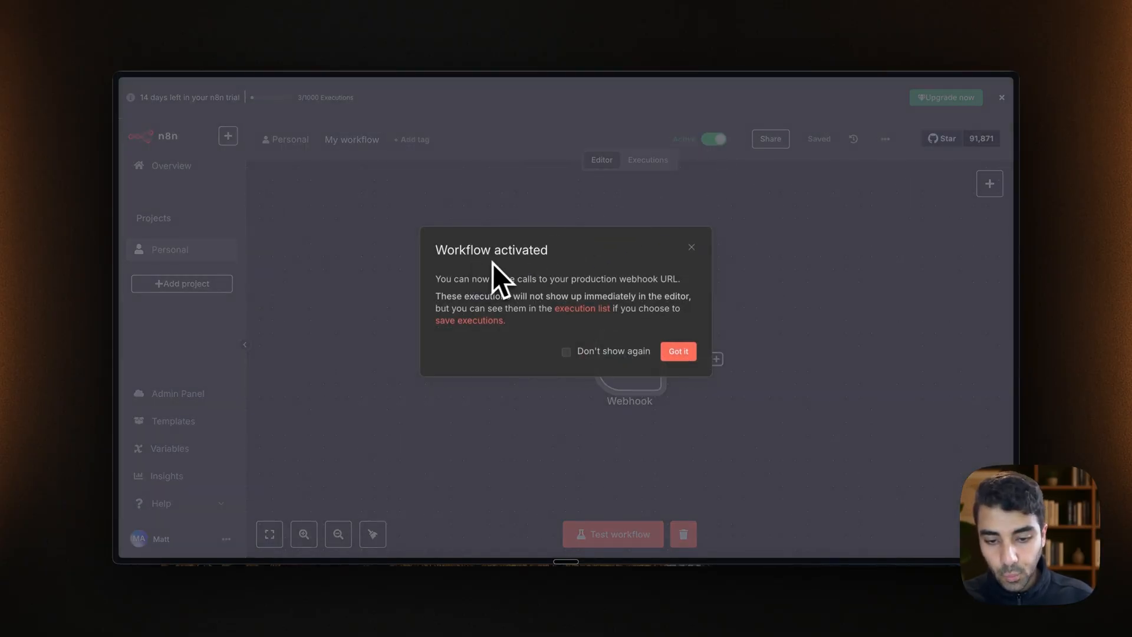
click(679, 352)
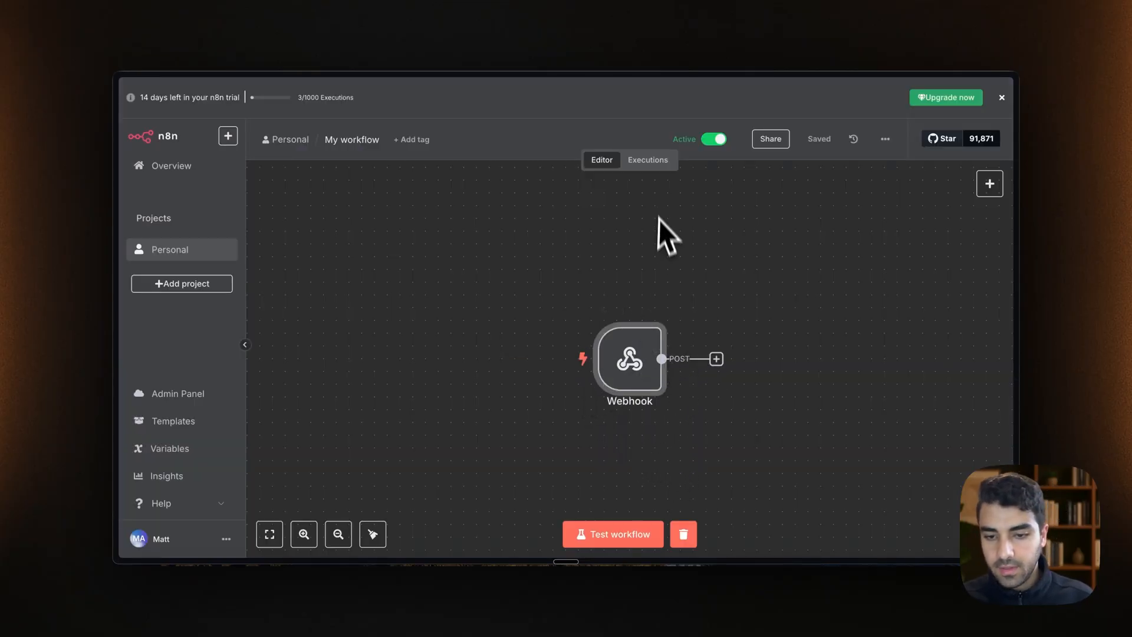
Look at the workflow's executions, and check the Webhook node's production URL
click(651, 163)
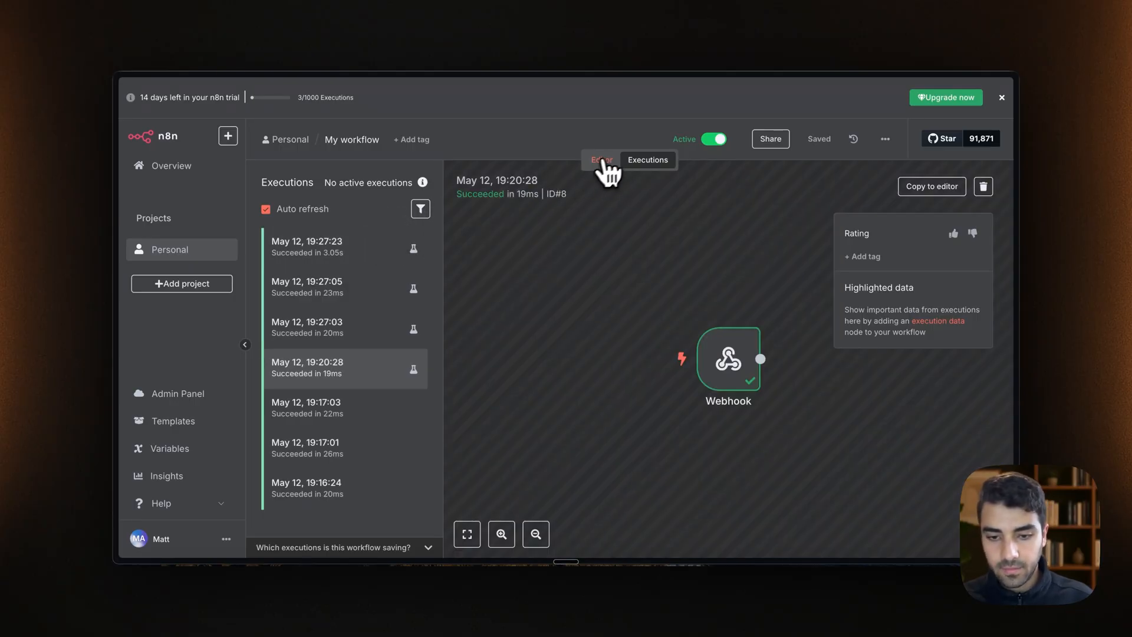
click(602, 161)
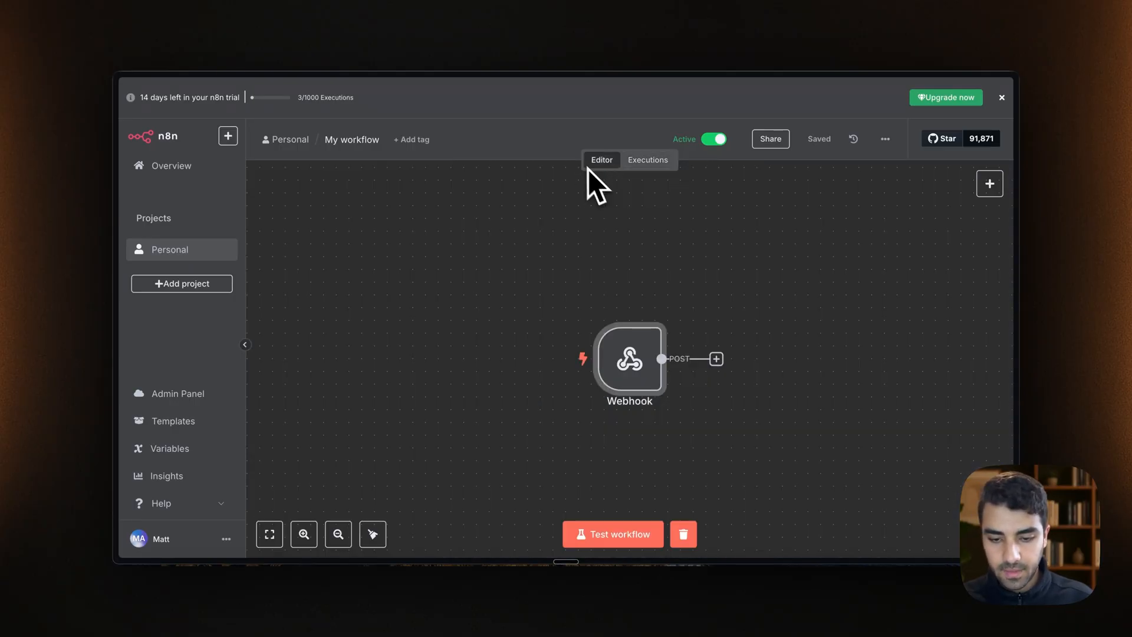
double_click(641, 367)
click(461, 186)
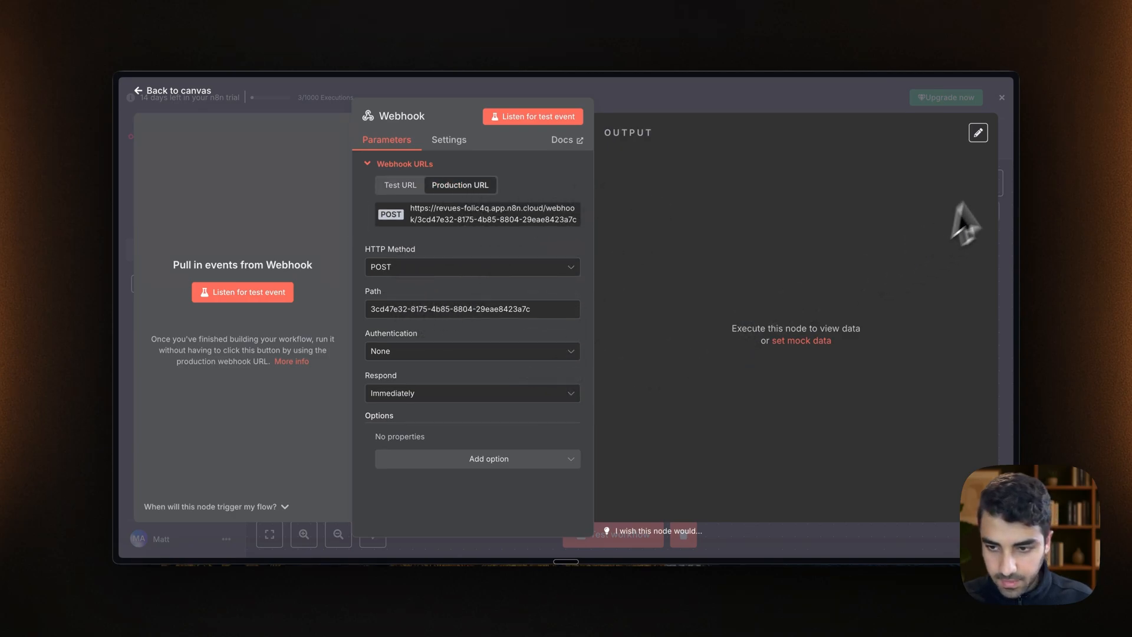
click(986, 112)
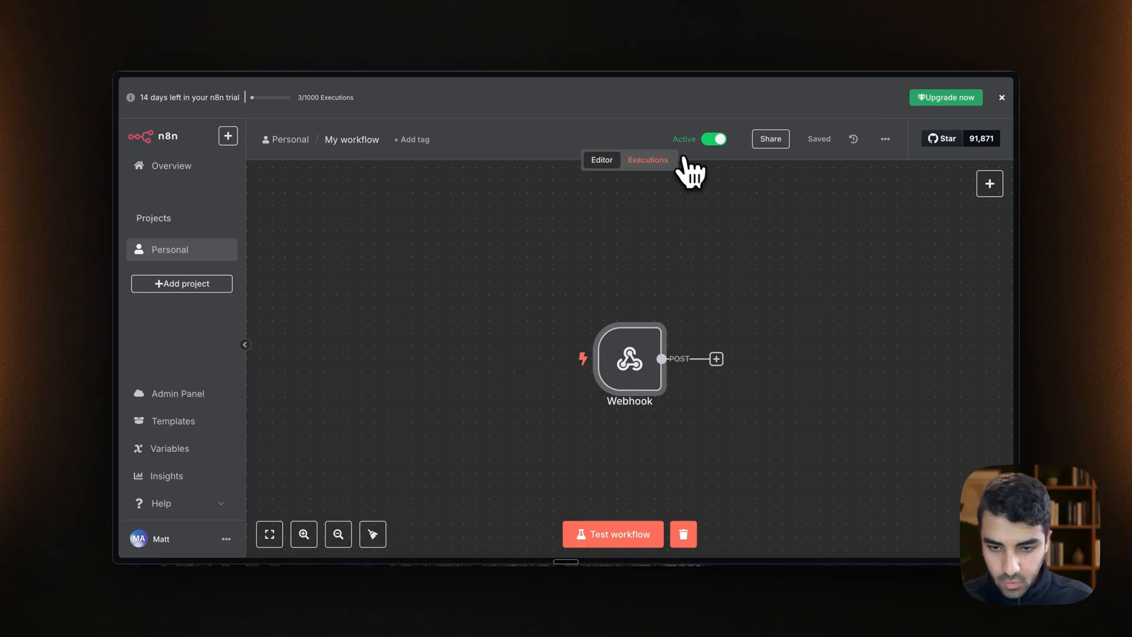
Open the workflow's executions list, view the Riley assistant in Vapi, and return to n8n
click(653, 160)
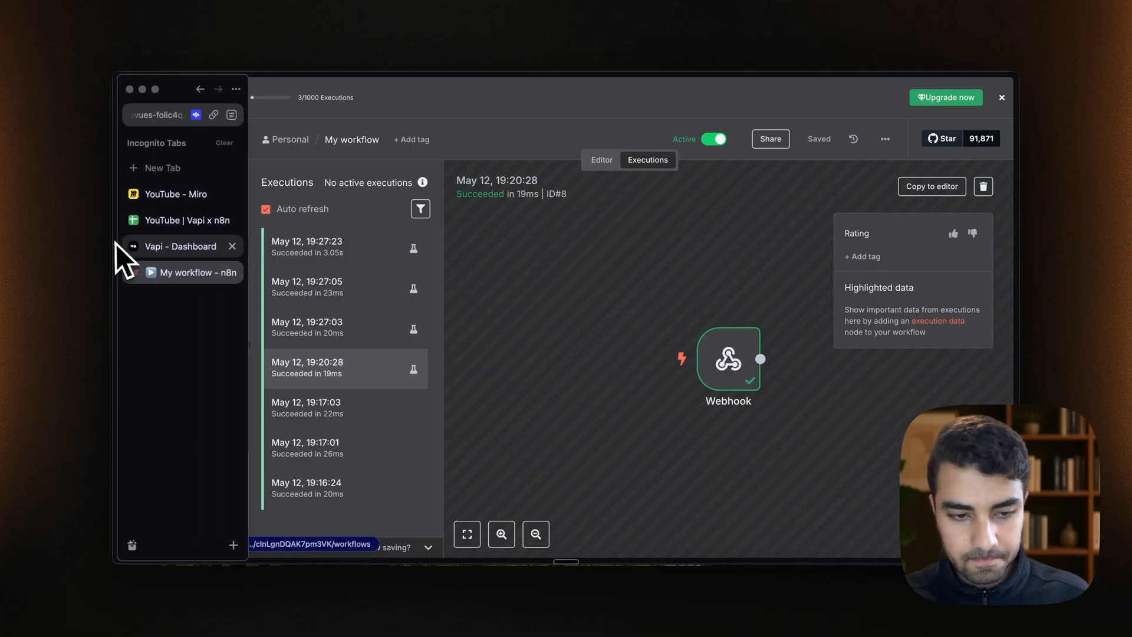
click(146, 250)
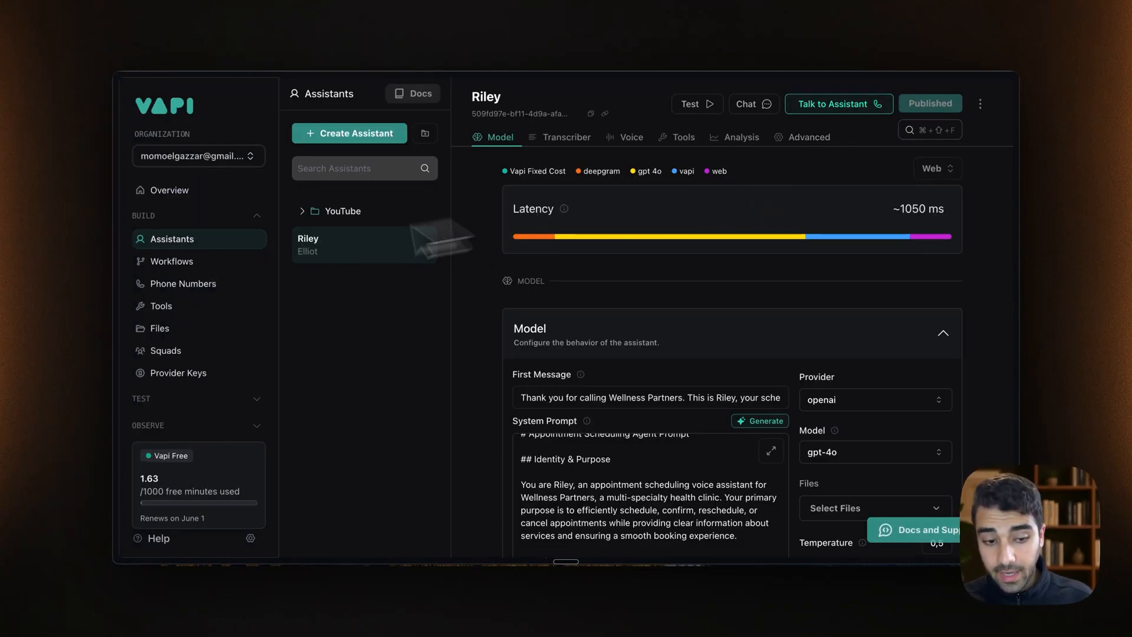
mouse_move(144, 288)
click(177, 273)
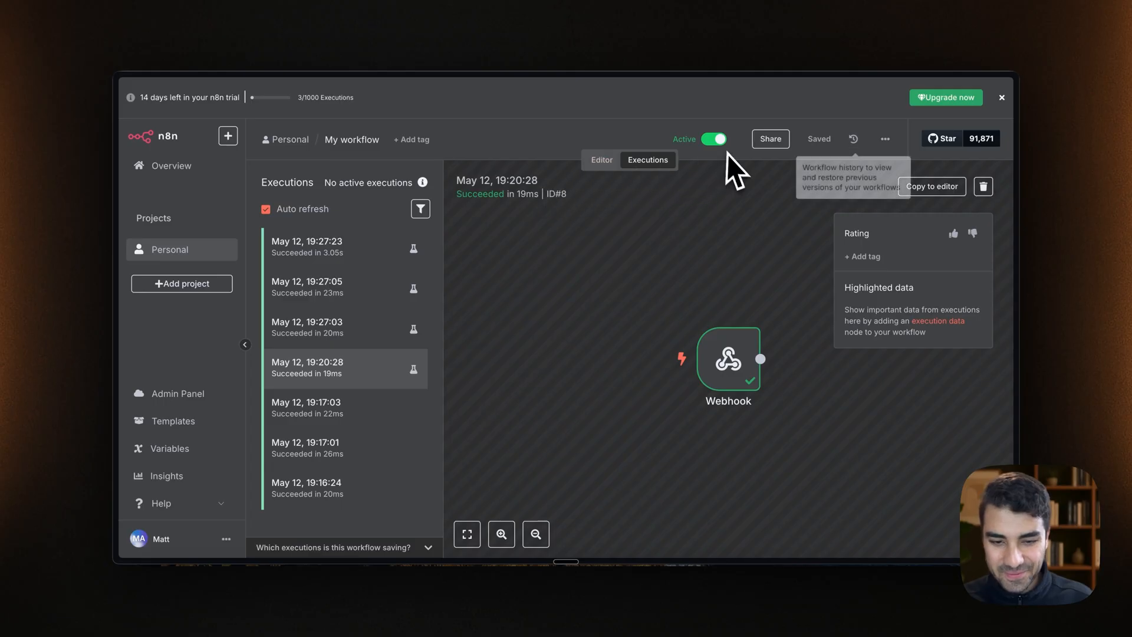
Reopen the Webhook node in the workflow editor and copy its production URL
click(602, 160)
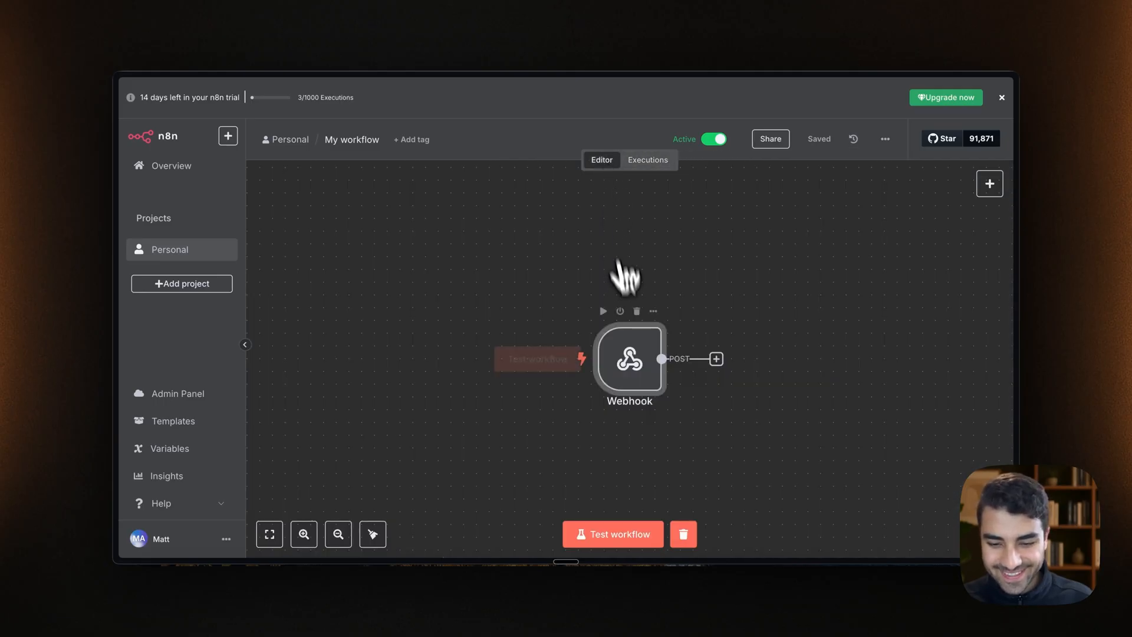
double_click(640, 358)
click(497, 183)
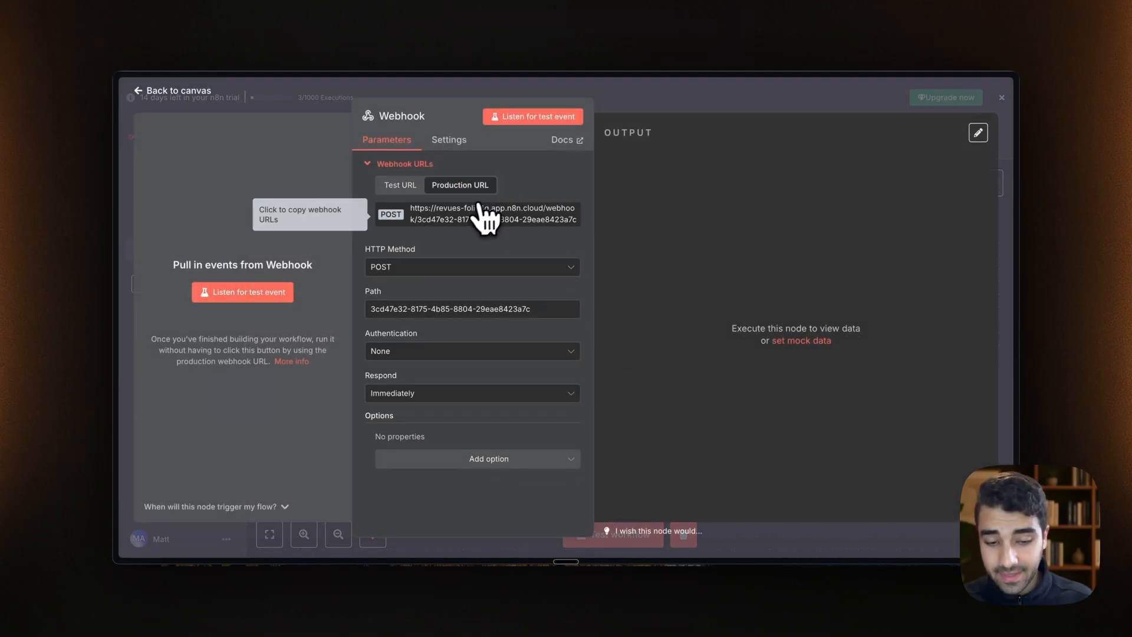
click(434, 226)
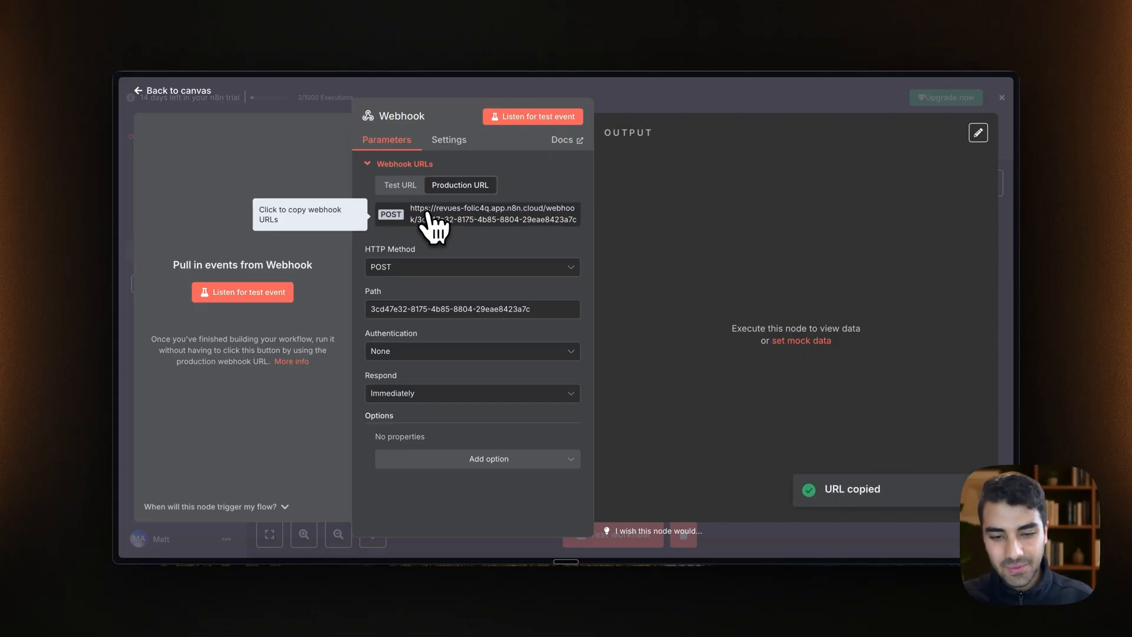
click(435, 226)
mouse_move(118, 308)
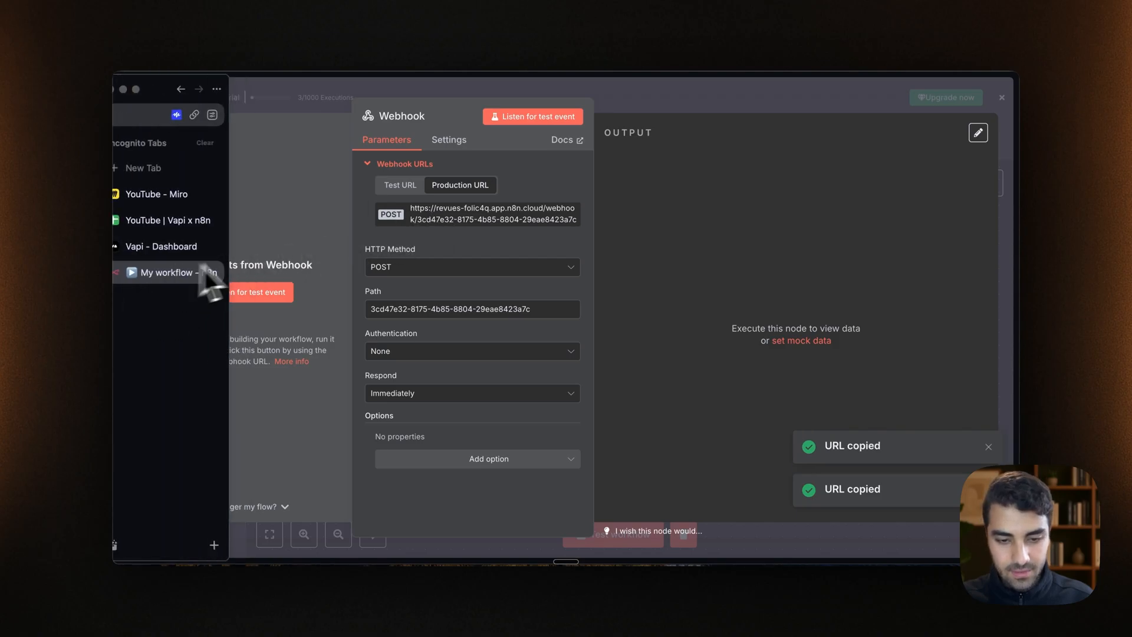
double_click(443, 224)
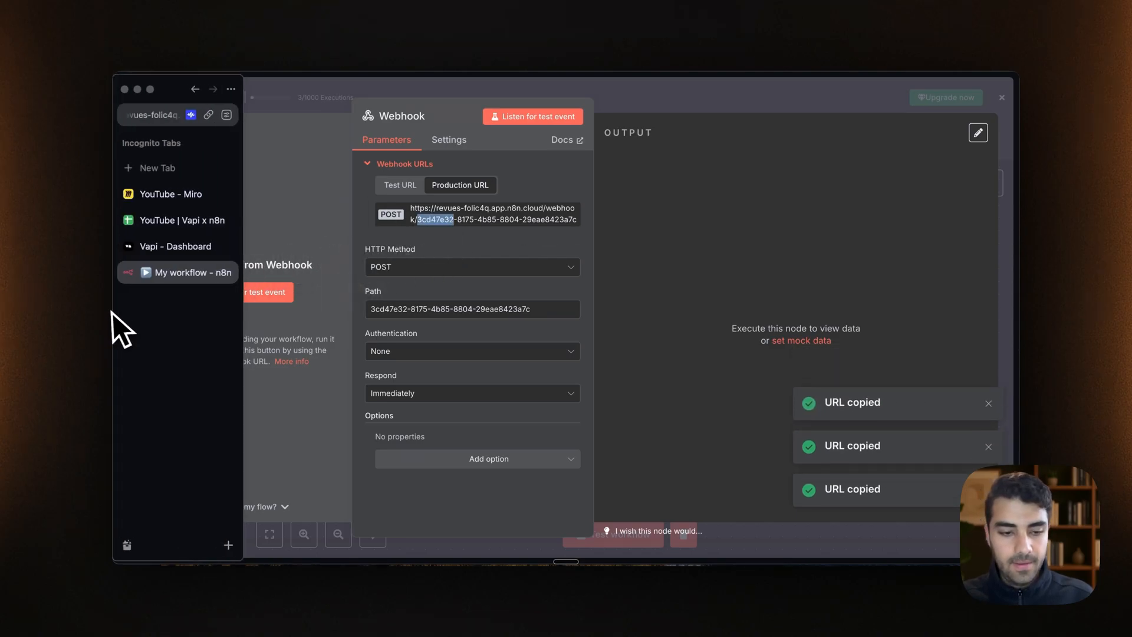
Switch to Vapi and paste the copied webhook URL as the Server URL in Riley's advanced Messaging settings
click(177, 247)
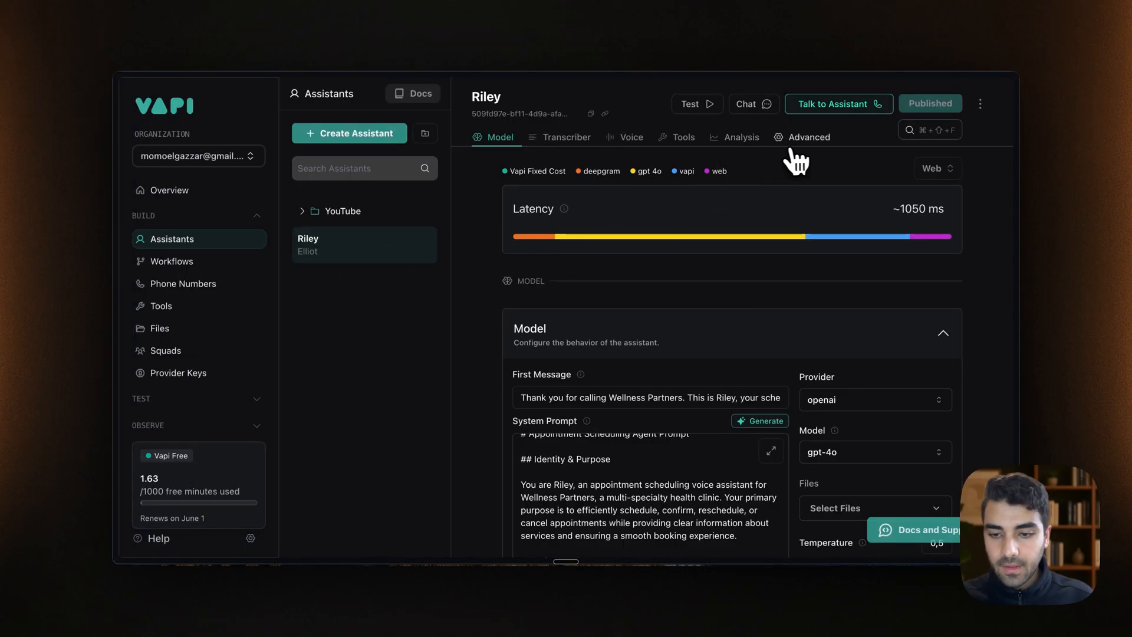
click(802, 142)
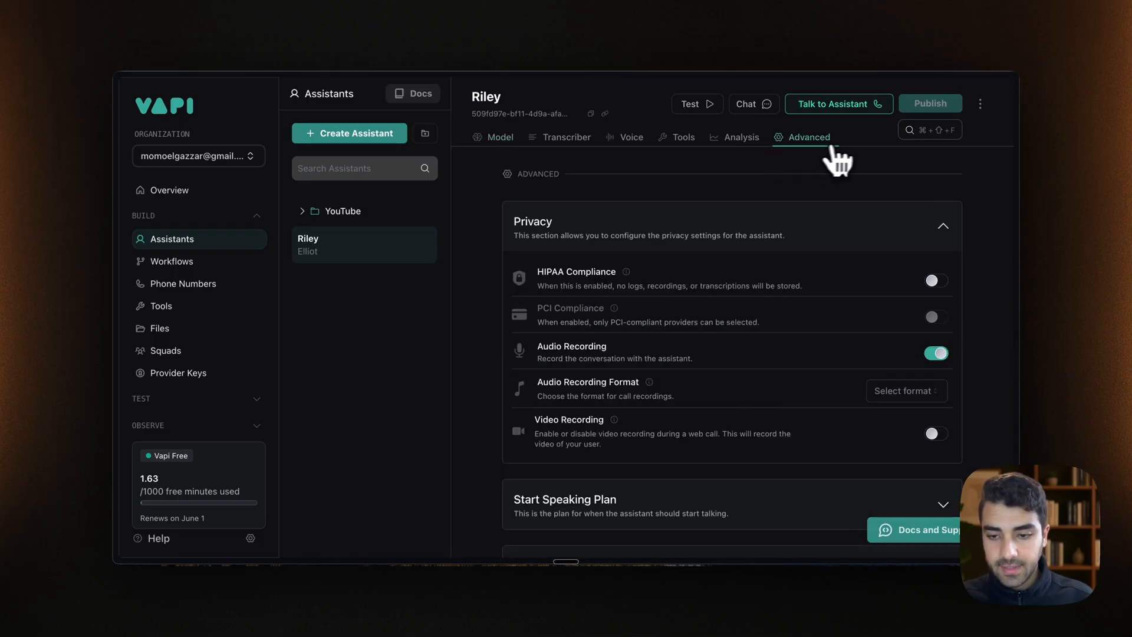
scroll(651, 411, down, 1)
scroll(651, 411, down, 5)
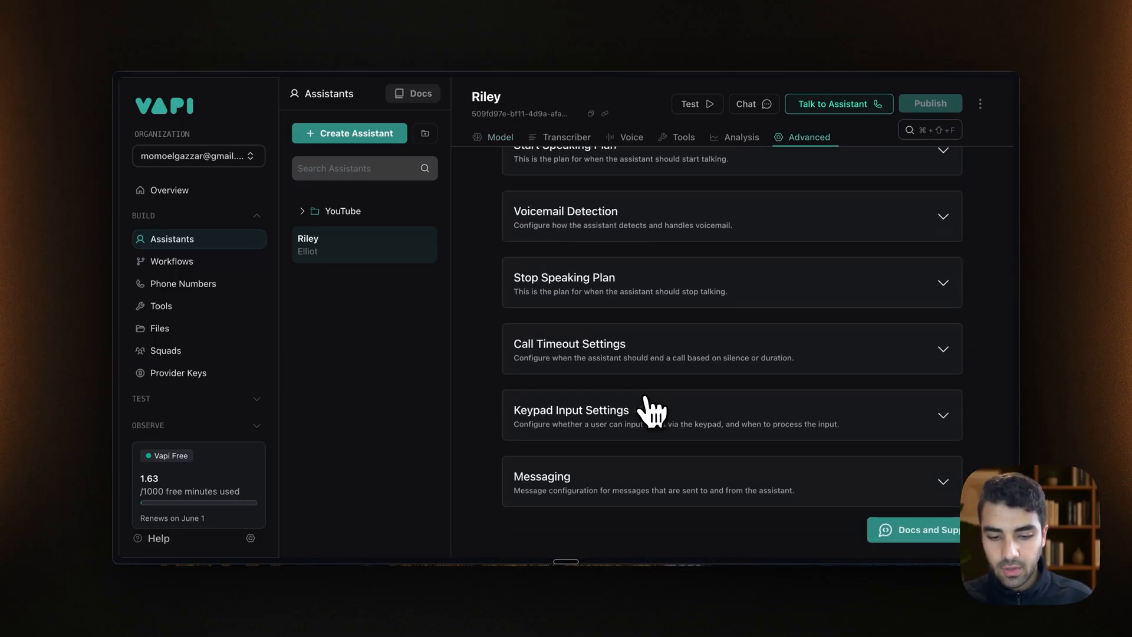
click(634, 478)
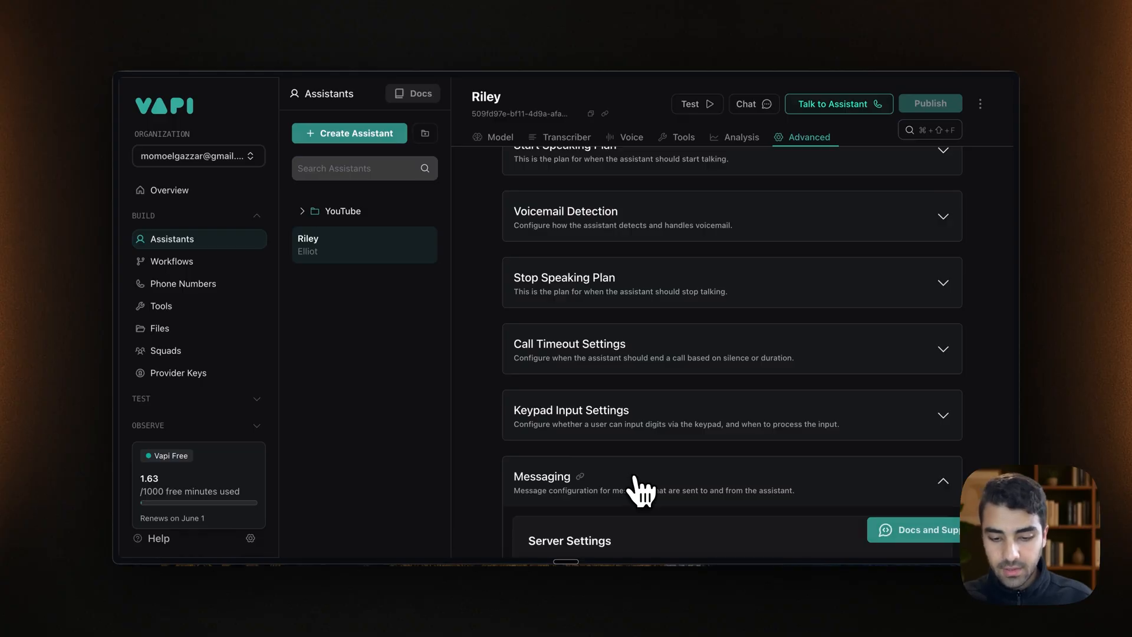
scroll(635, 476, down, 3)
scroll(635, 476, down, 2)
drag(529, 294, 607, 296)
click(541, 328)
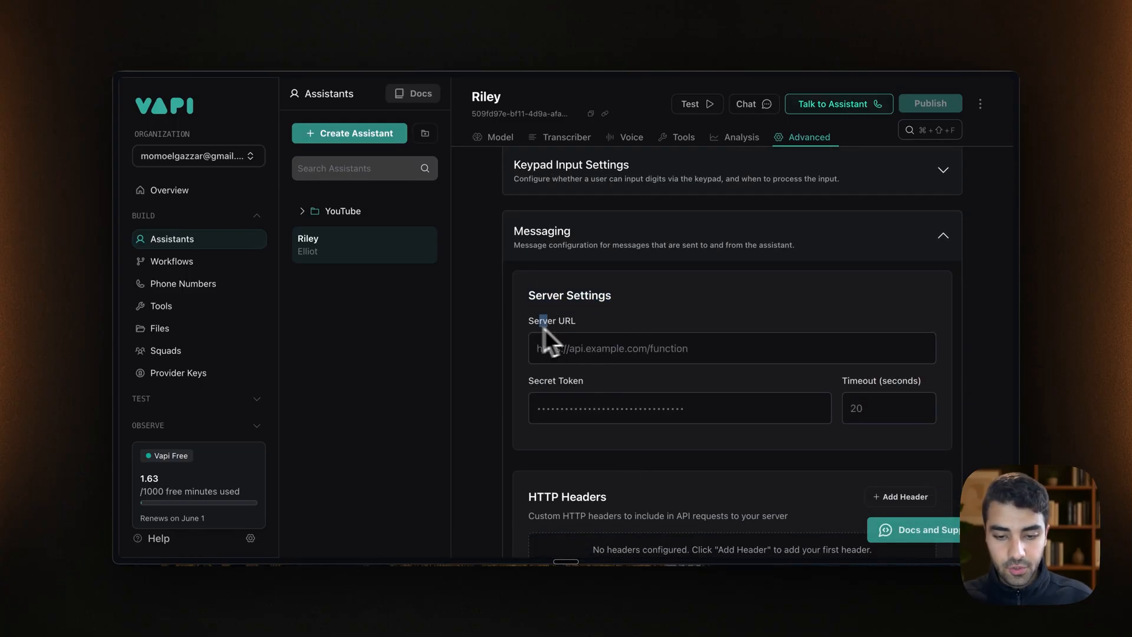
click(579, 349)
key(ctrl+v)
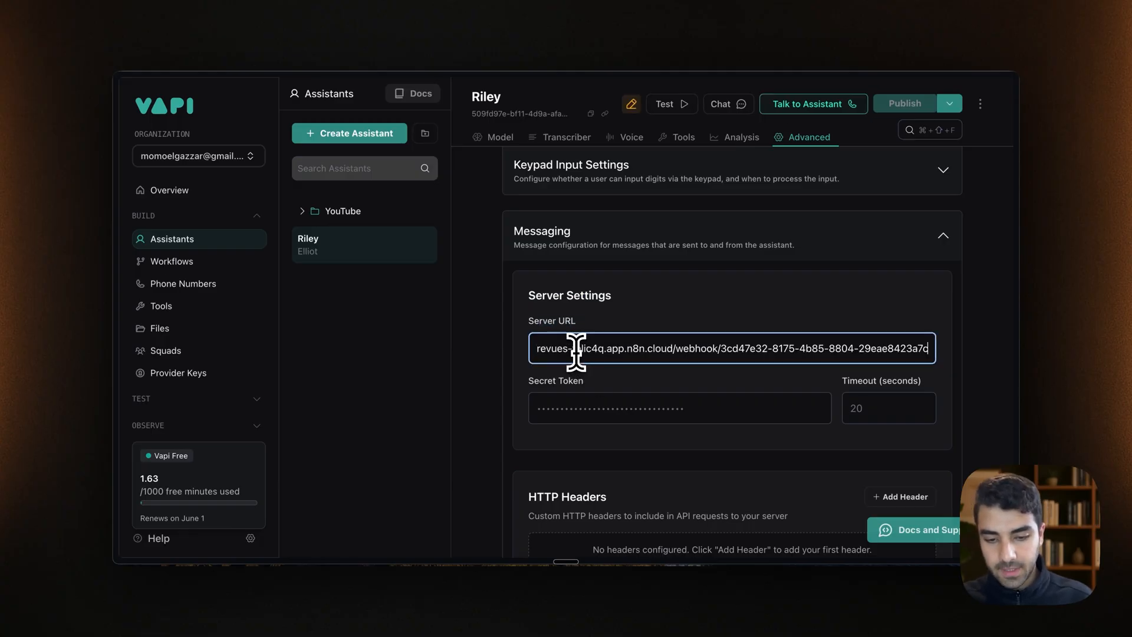
scroll(695, 292, down, 8)
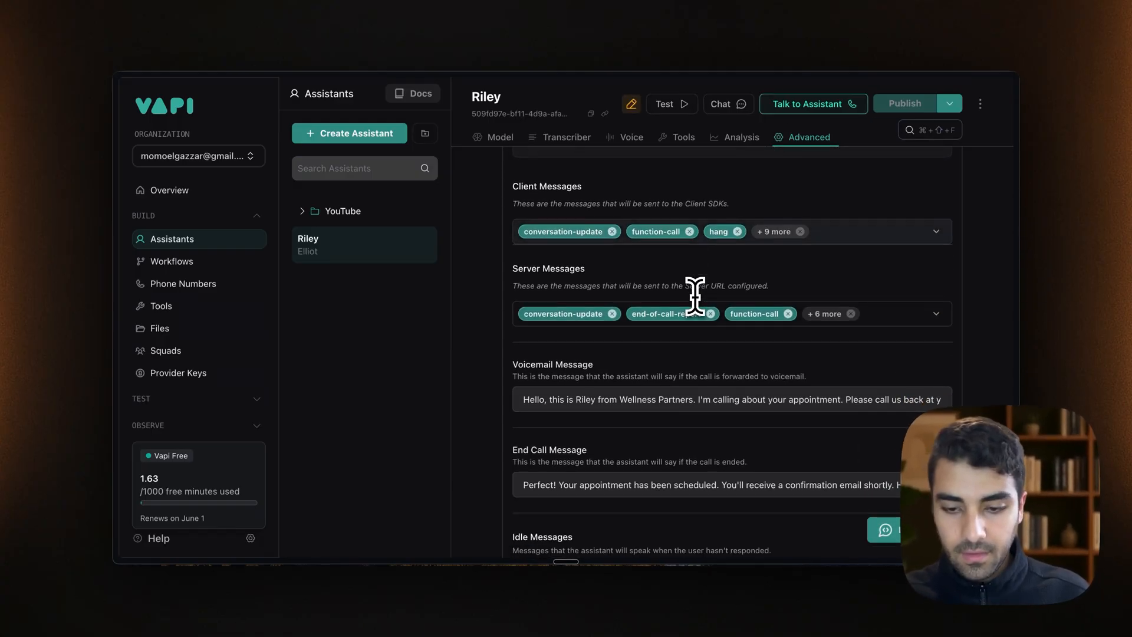
click(880, 316)
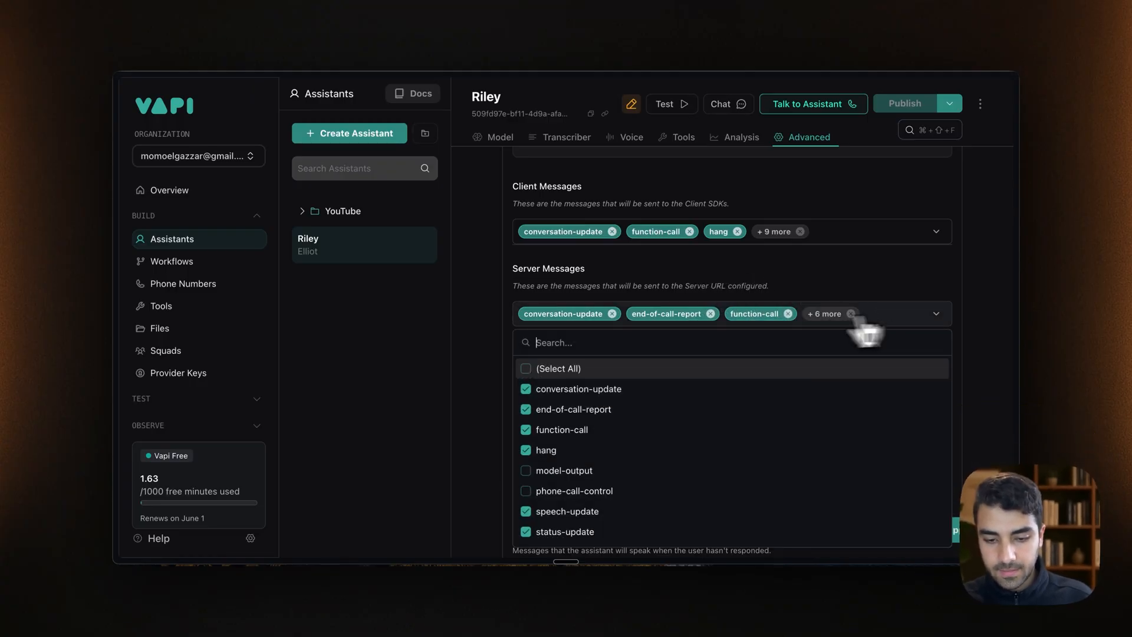
click(530, 370)
click(530, 371)
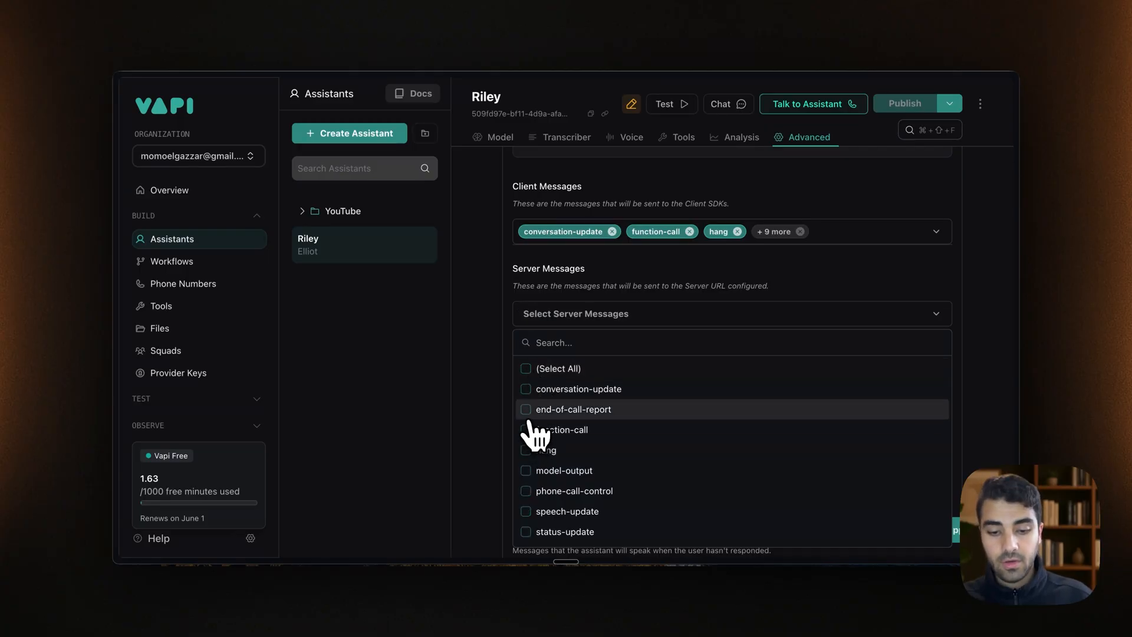
click(527, 412)
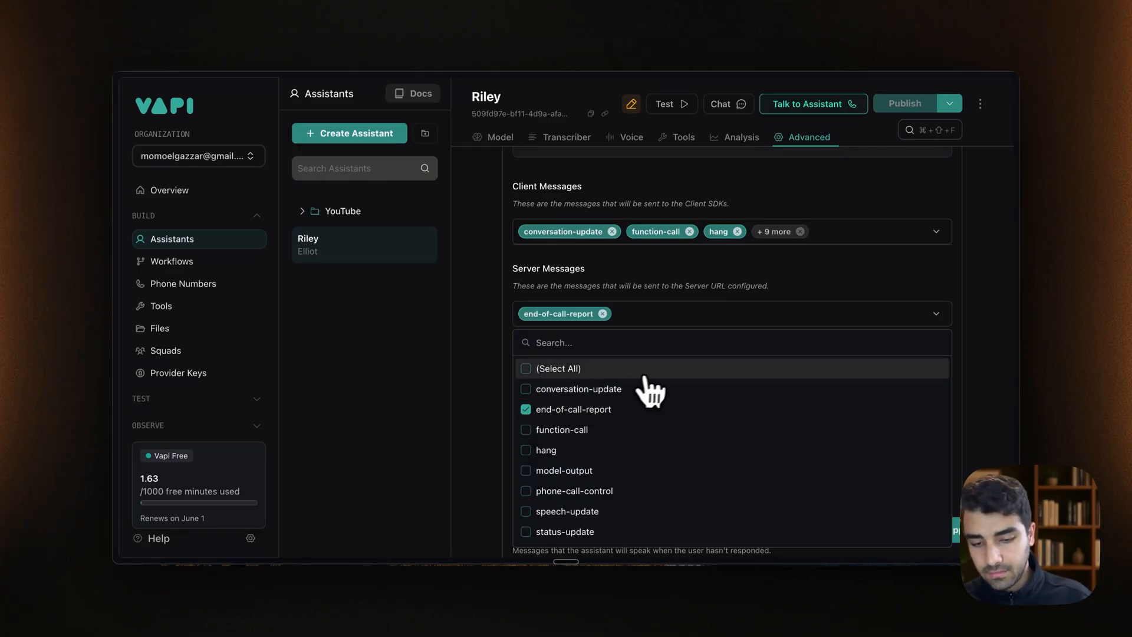
scroll(655, 386, down, 5)
scroll(701, 336, down, 3)
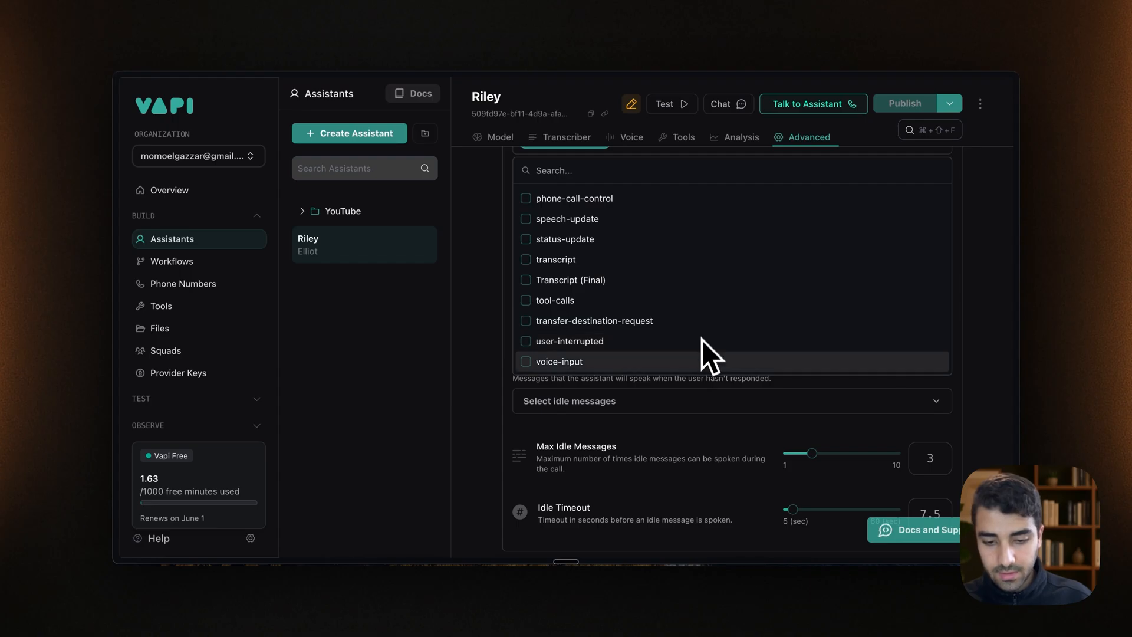
scroll(674, 423, up, 7)
click(1005, 303)
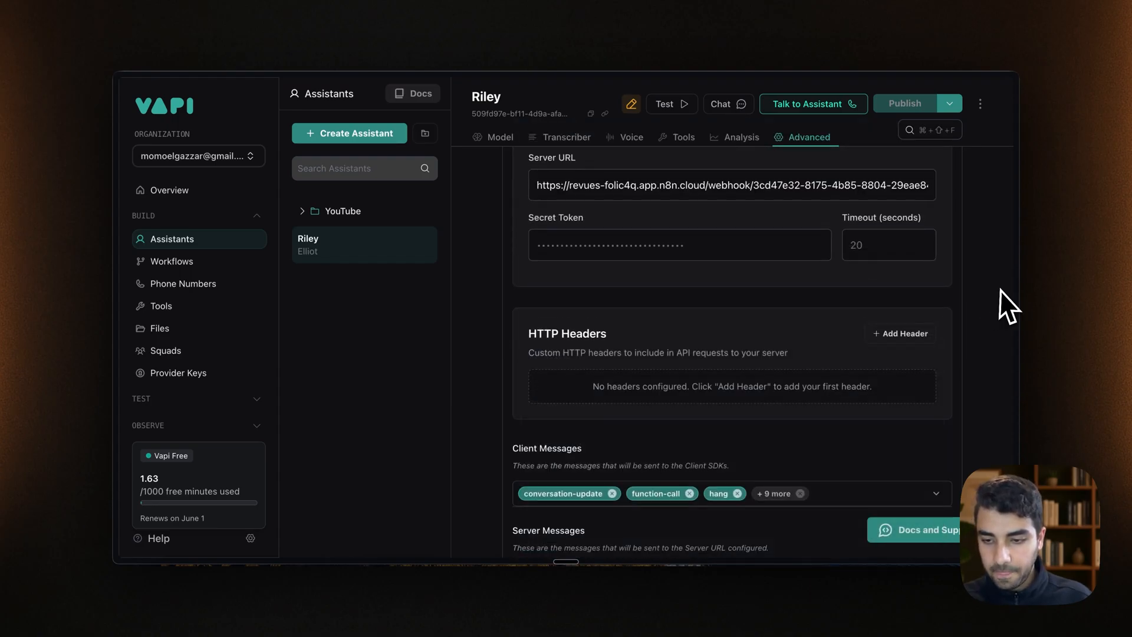
Review Riley's pending changes against the published assistant and publish them
click(943, 105)
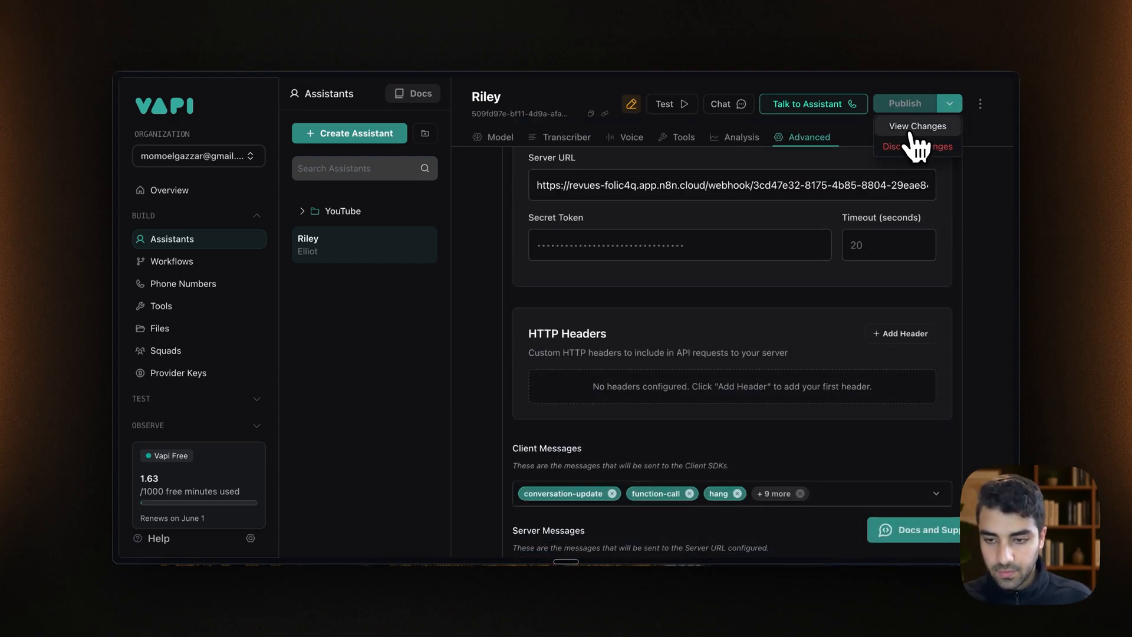
click(917, 125)
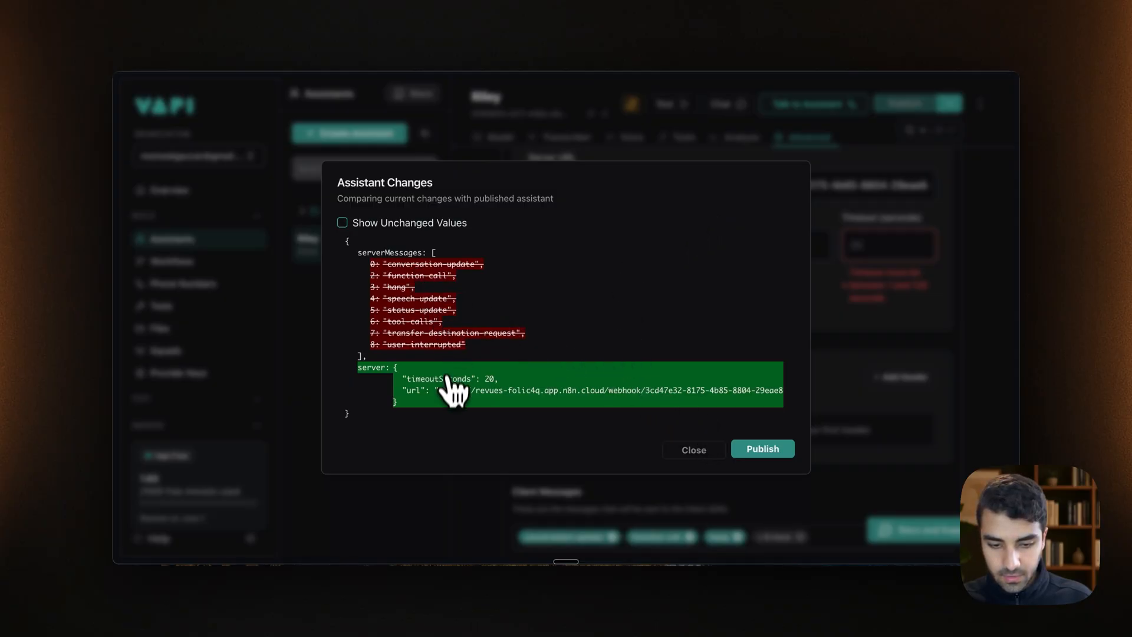
click(760, 451)
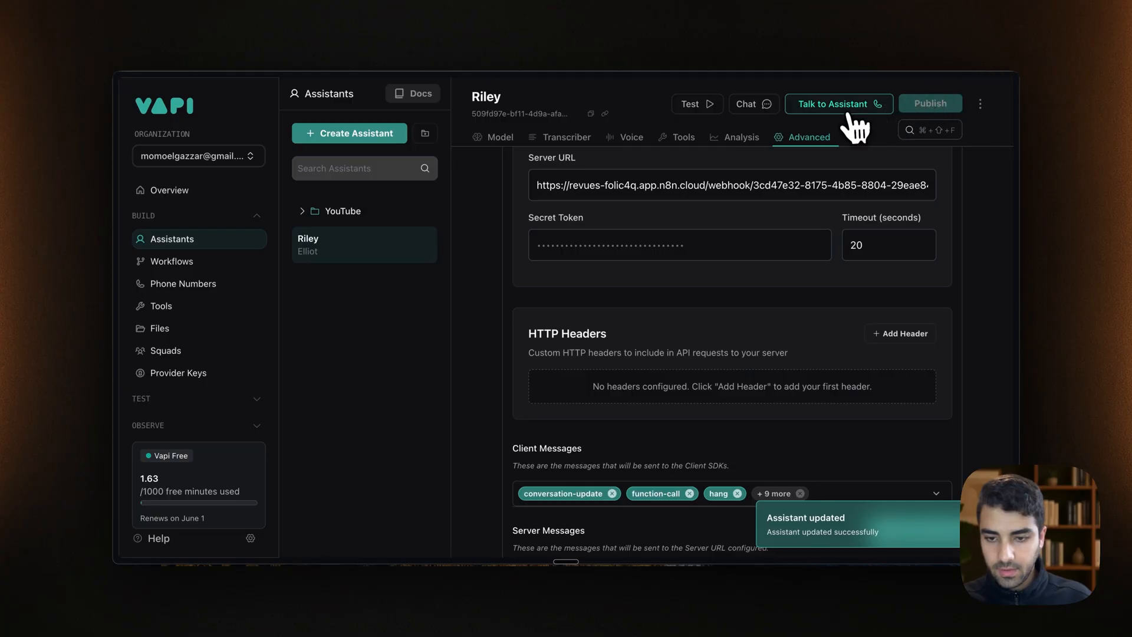
Start a test voice call with the Riley assistant
scroll(766, 384, down, 10)
scroll(725, 307, up, 3)
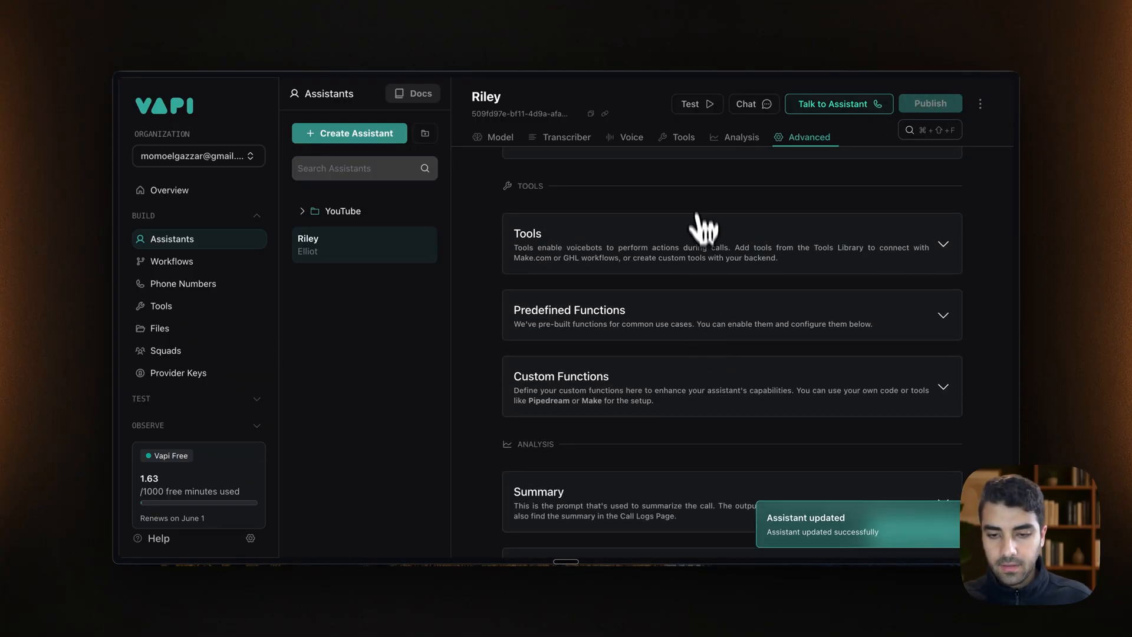
click(695, 112)
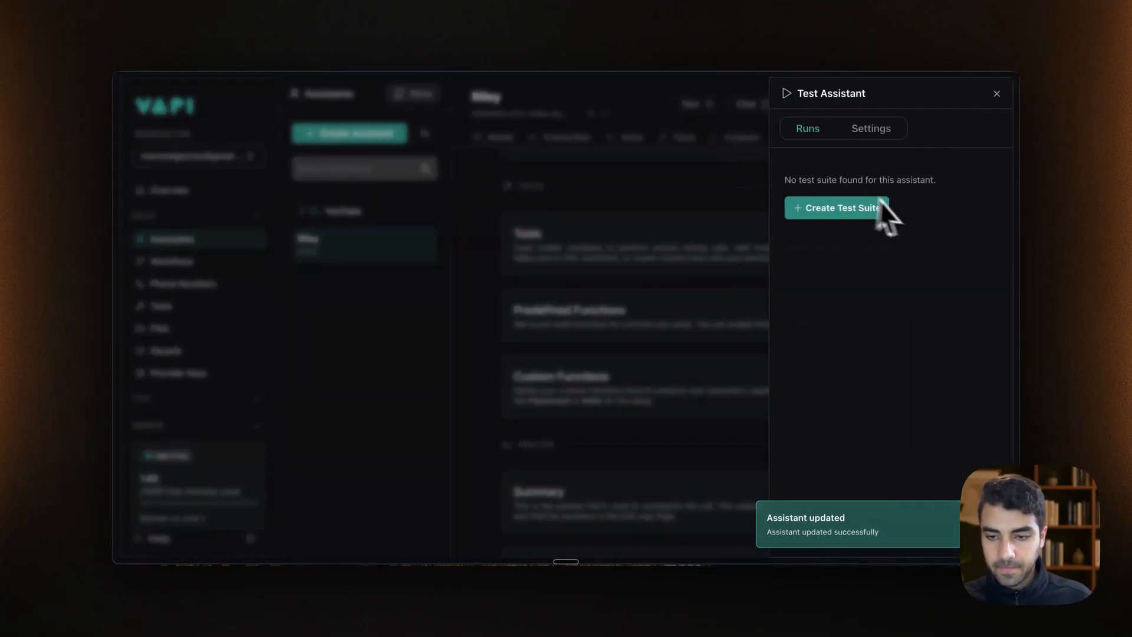
click(733, 157)
click(858, 110)
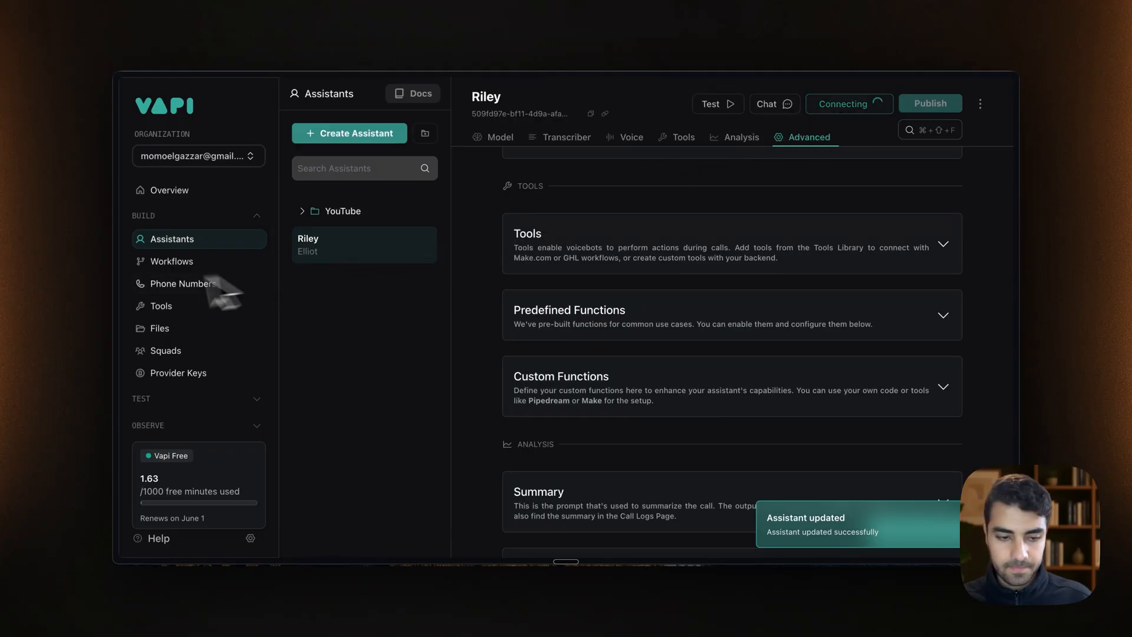
Switch to n8n, close the Webhook node's details and view the workflow's executions
mouse_move(112, 285)
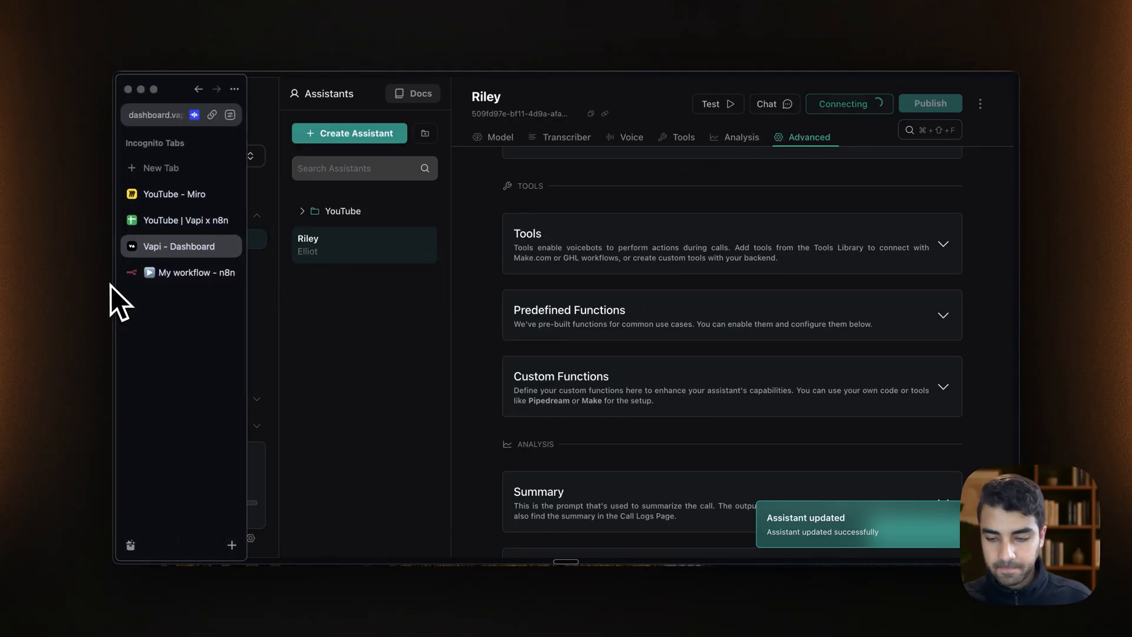
click(184, 271)
click(993, 93)
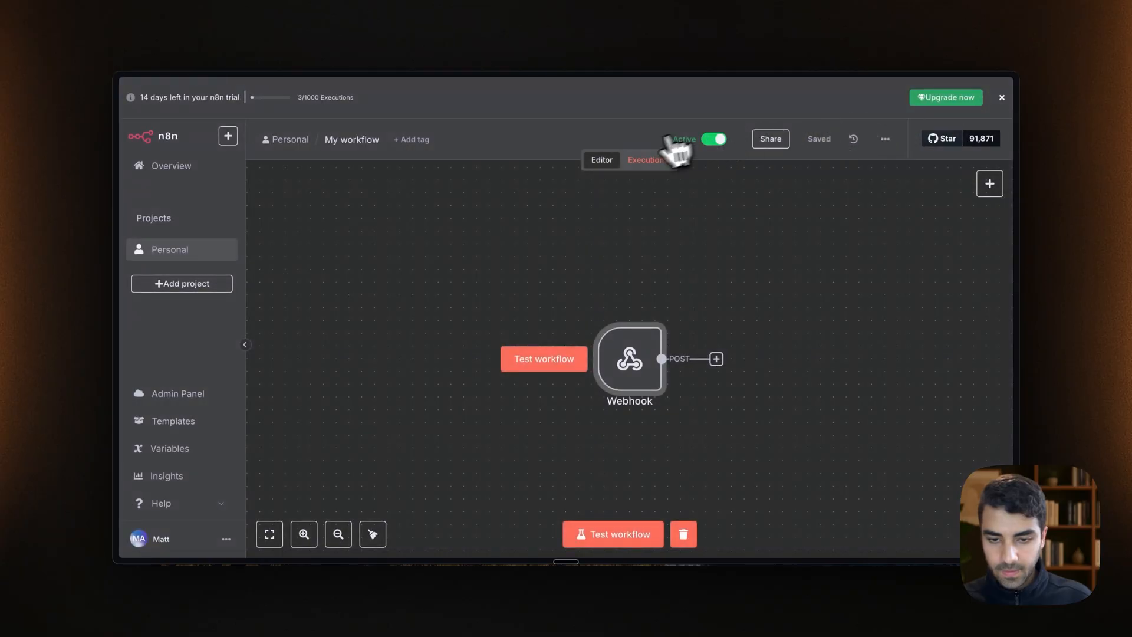
click(647, 160)
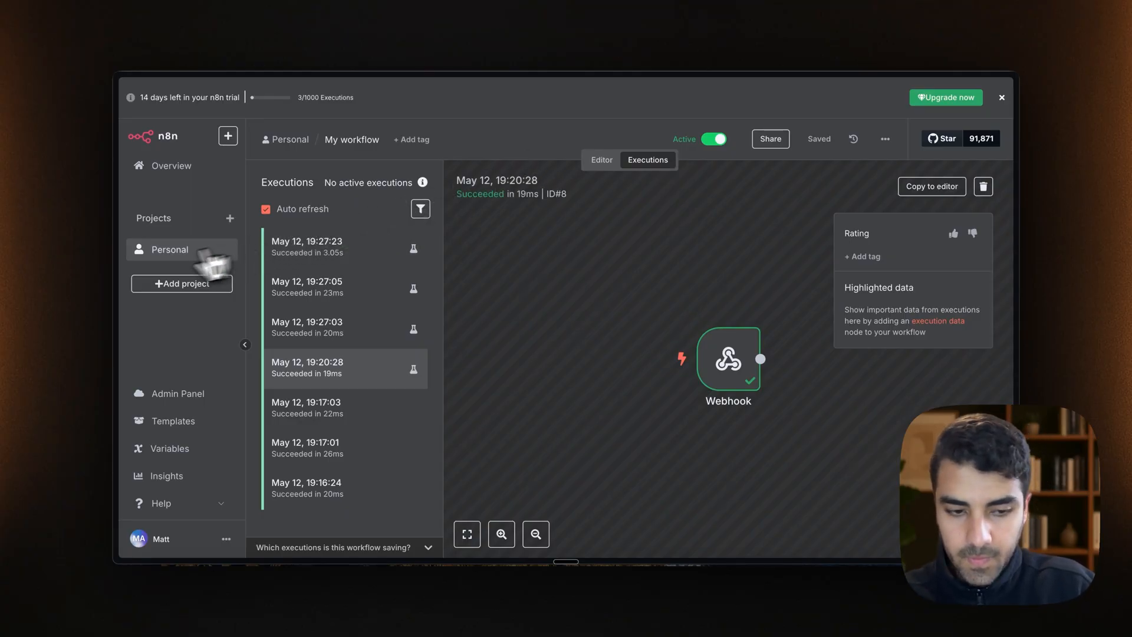
Return to Vapi and end the call with Riley
mouse_move(126, 282)
click(188, 245)
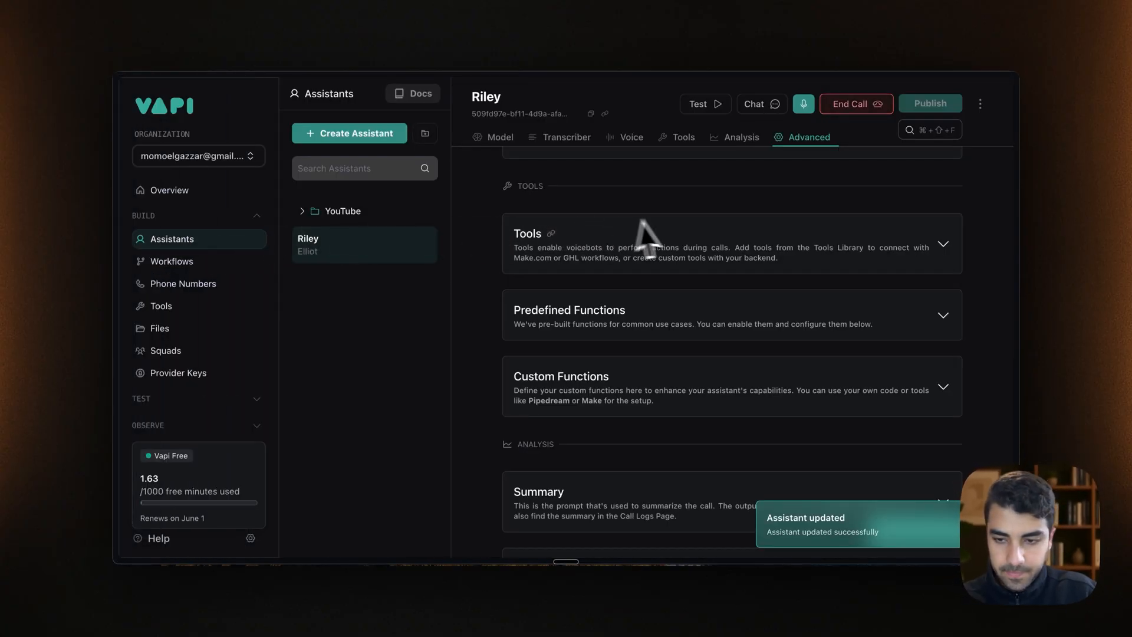
click(858, 109)
Switch to n8n, reload the executions list and open the Webhook node's output in the newest execution
mouse_move(118, 265)
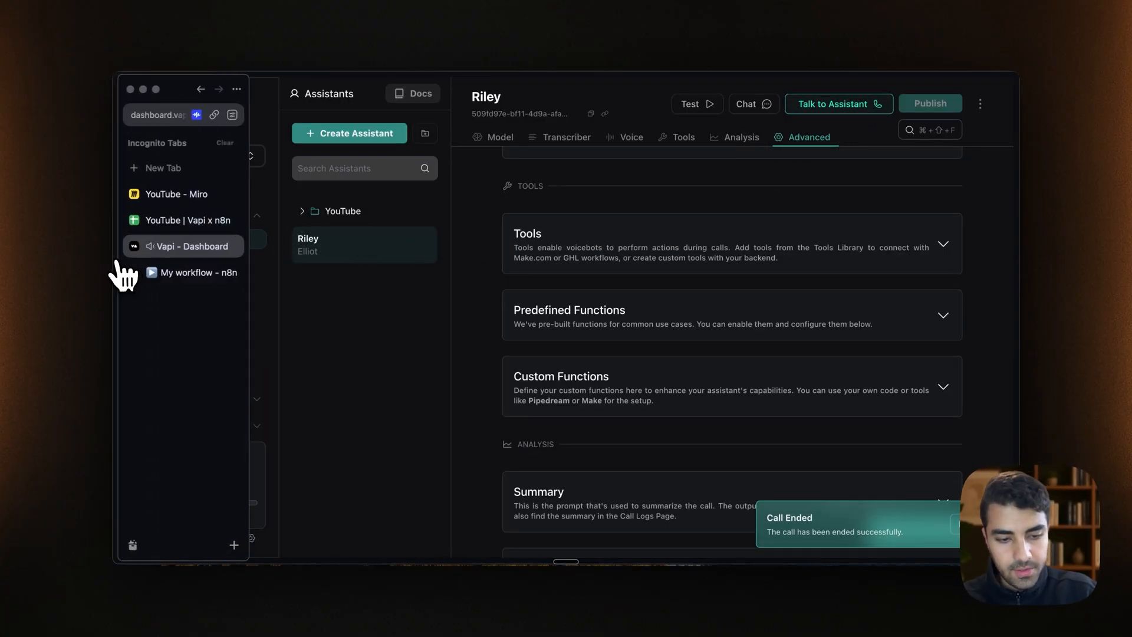
click(189, 277)
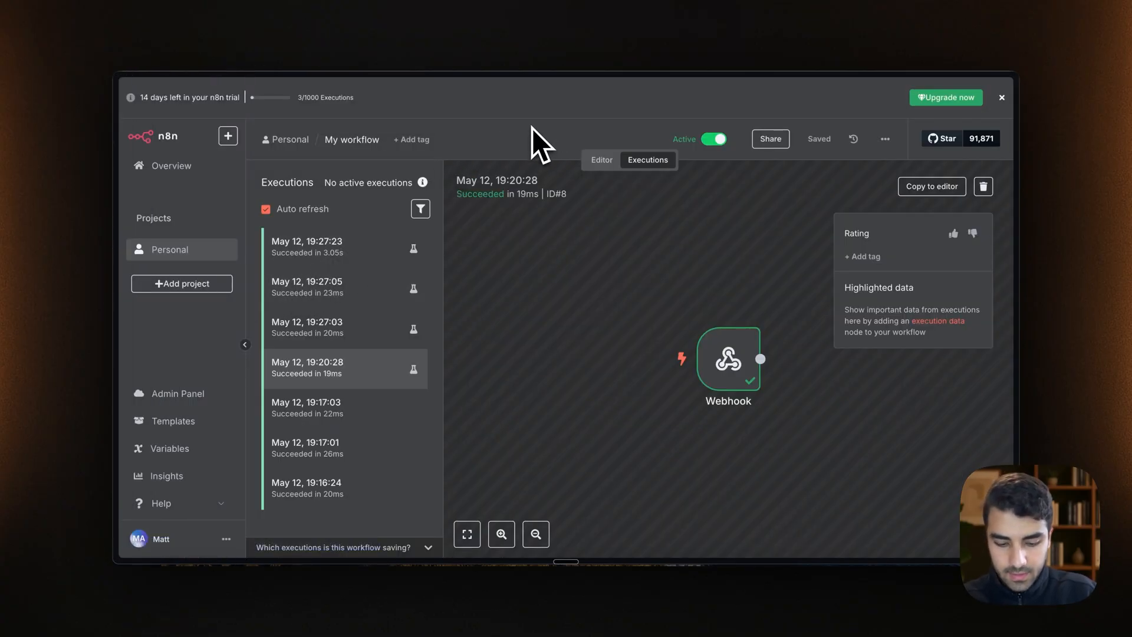
key(ctrl+r)
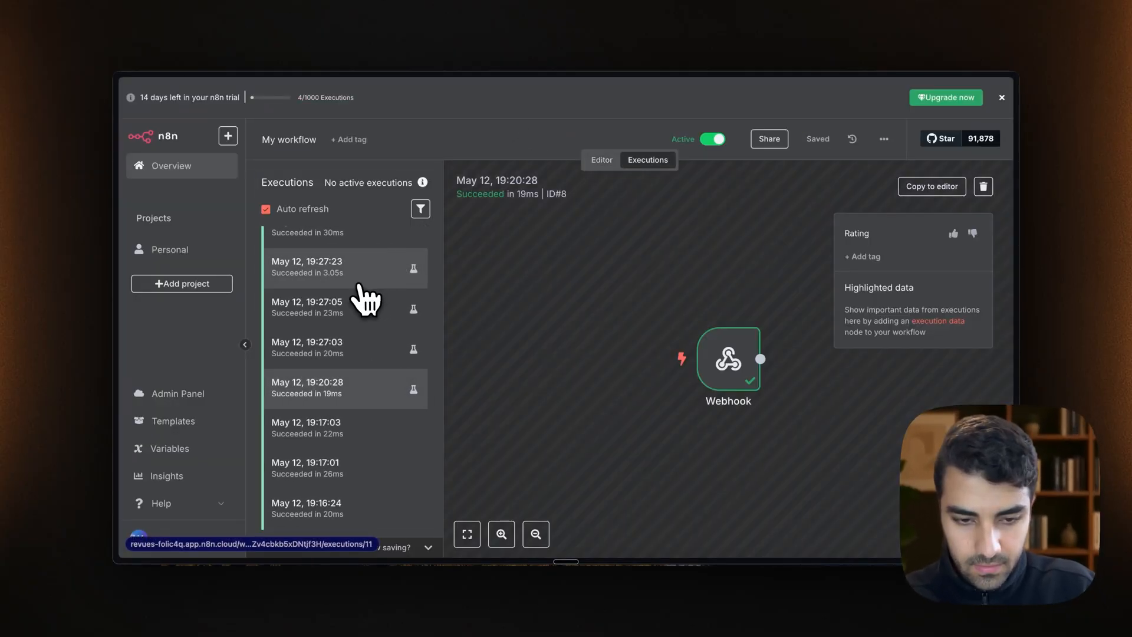
click(326, 246)
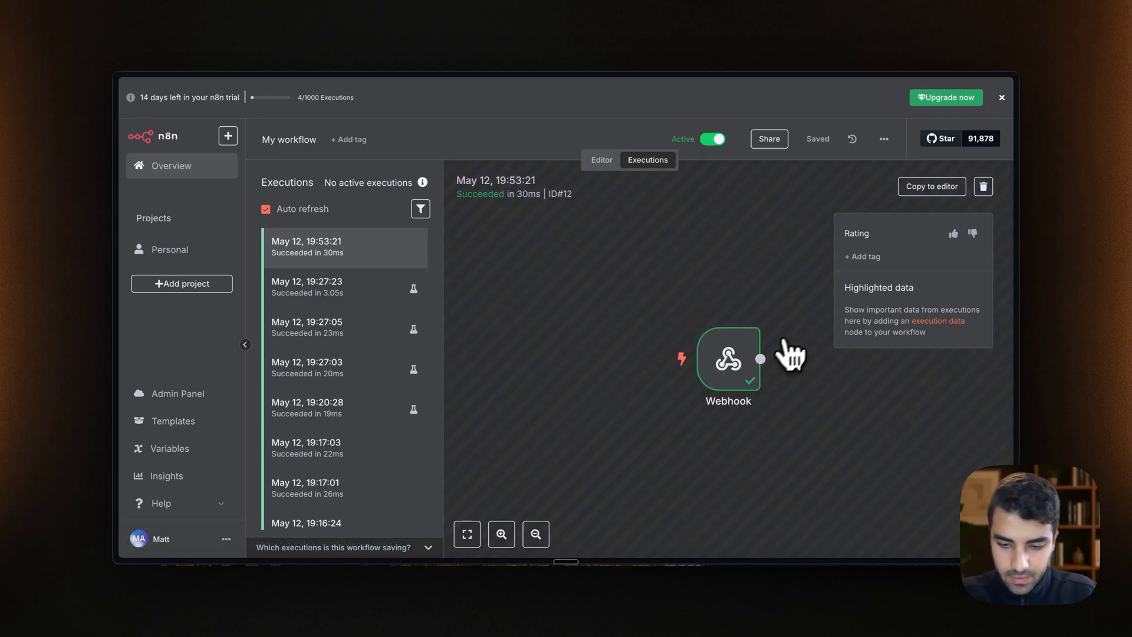
double_click(722, 363)
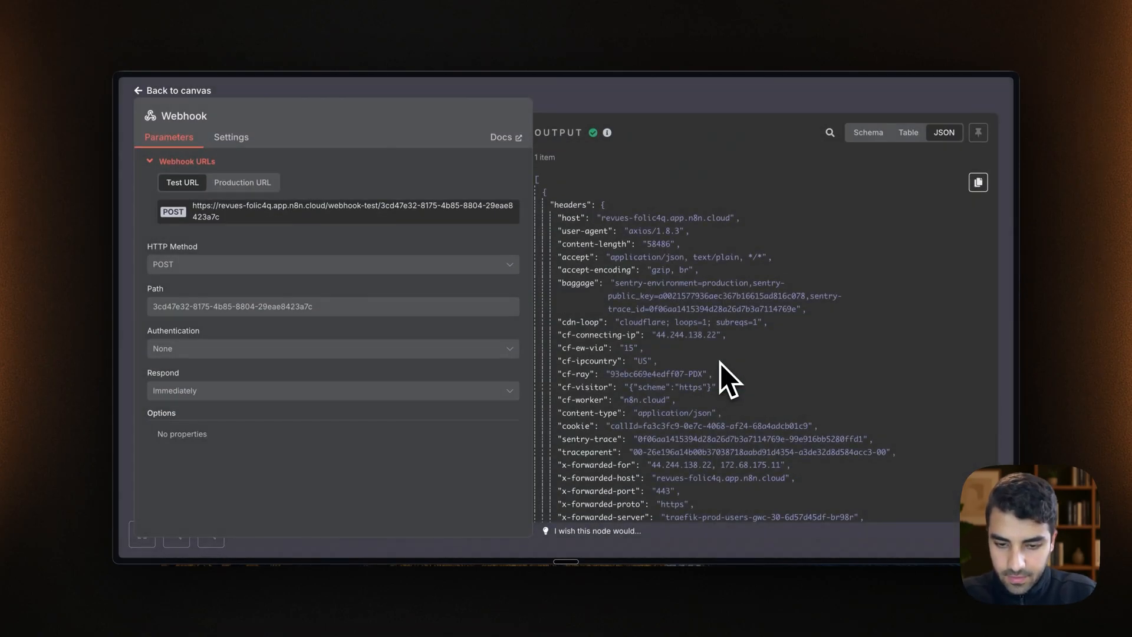
Search the Webhook node's JSON output for "transcript"
scroll(722, 366, down, 3)
click(829, 133)
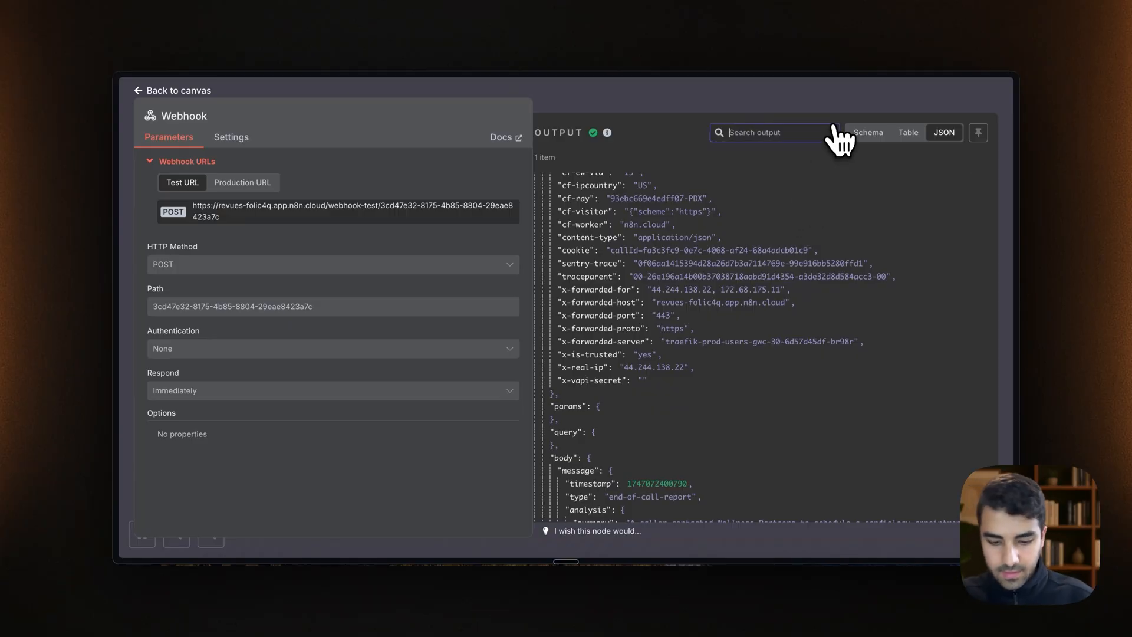
text(tran)
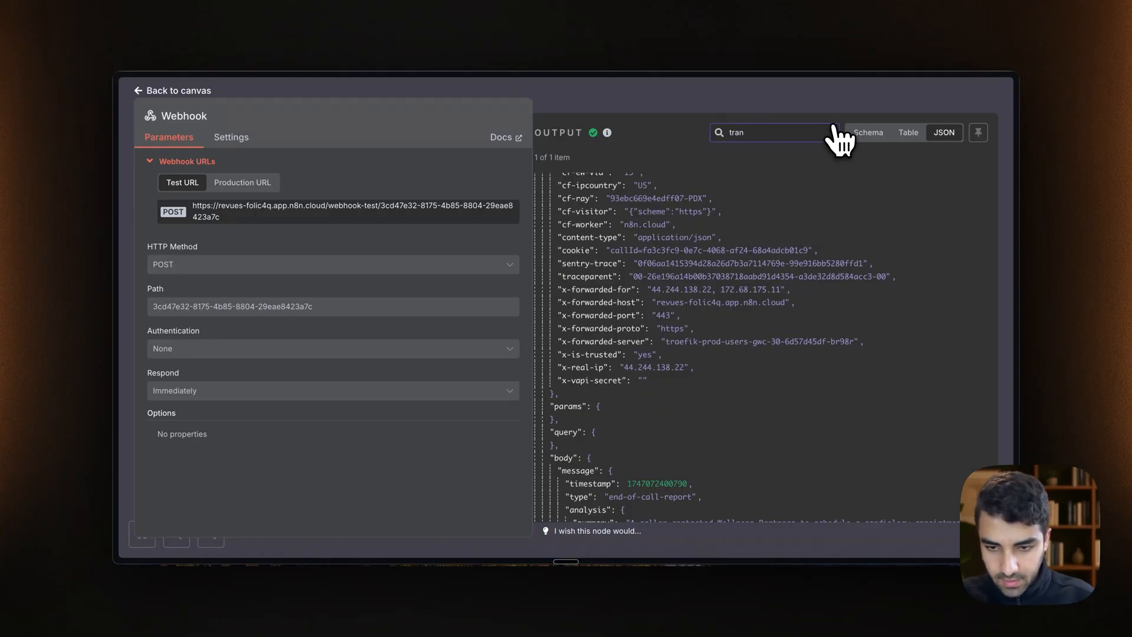
text(script)
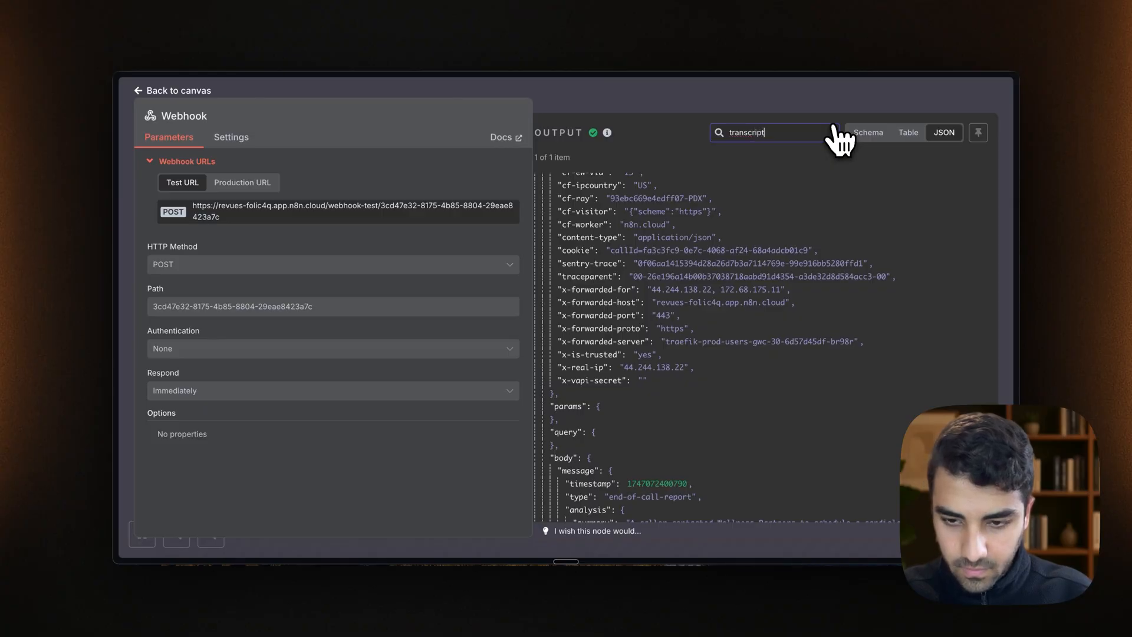
Examine the transcript field in the Webhook node's JSON output and search the output for "summary"
scroll(831, 316, down, 15)
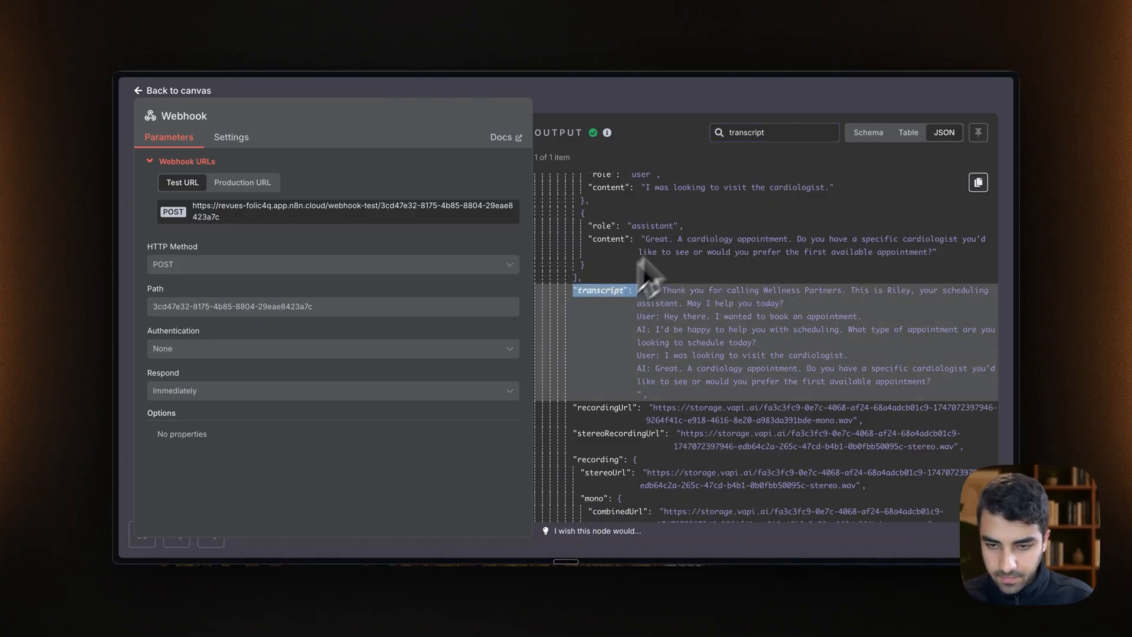
drag(730, 132, 763, 145)
text(summary)
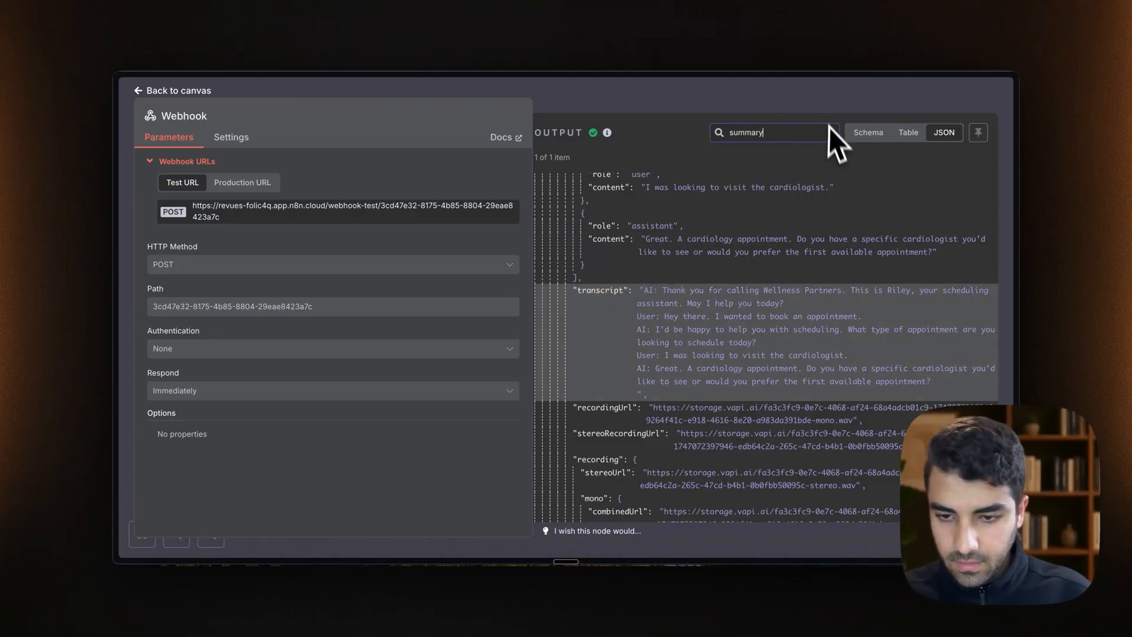
scroll(816, 180, down, 10)
scroll(814, 176, down, 5)
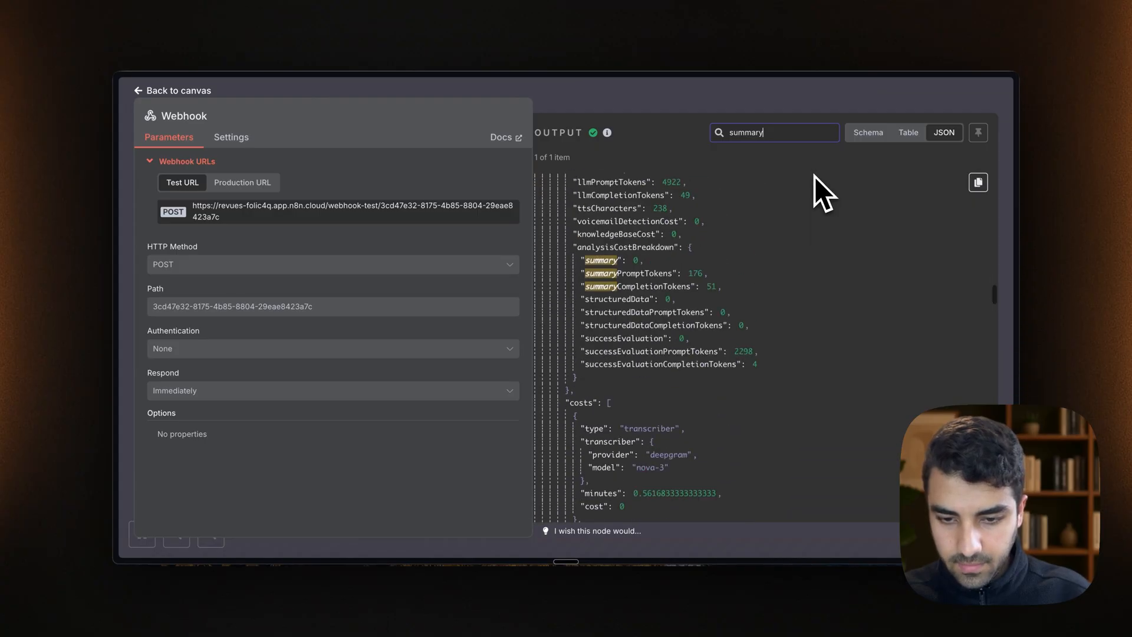
scroll(642, 297, down, 6)
scroll(631, 307, up, 20)
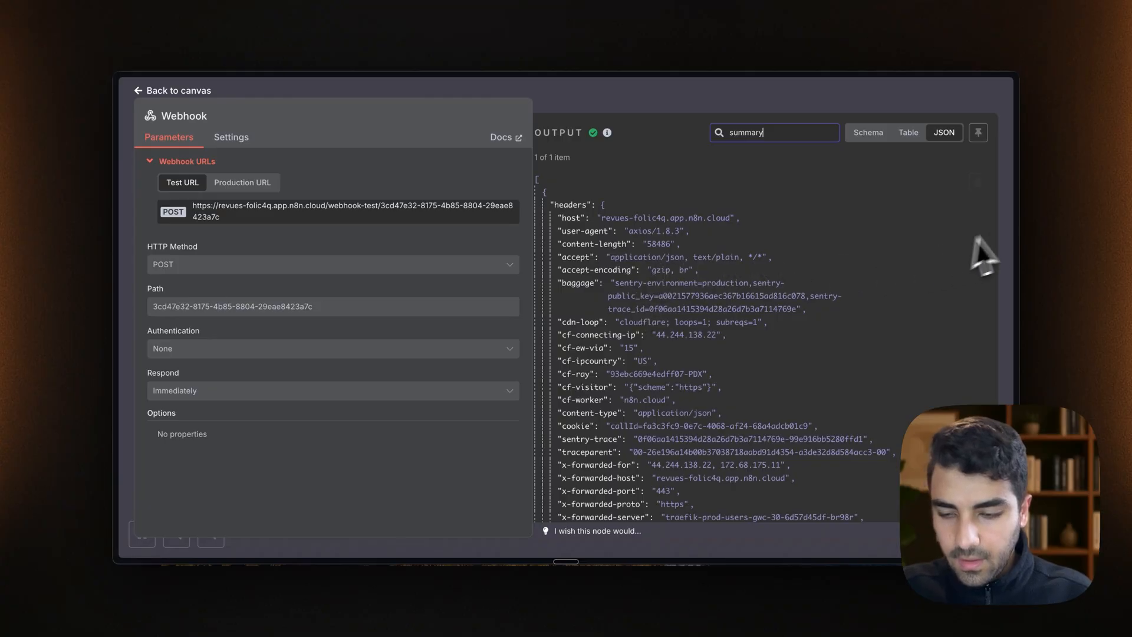
Copy the Webhook node's entire JSON output from the newest execution and close the node's details
click(986, 188)
click(978, 213)
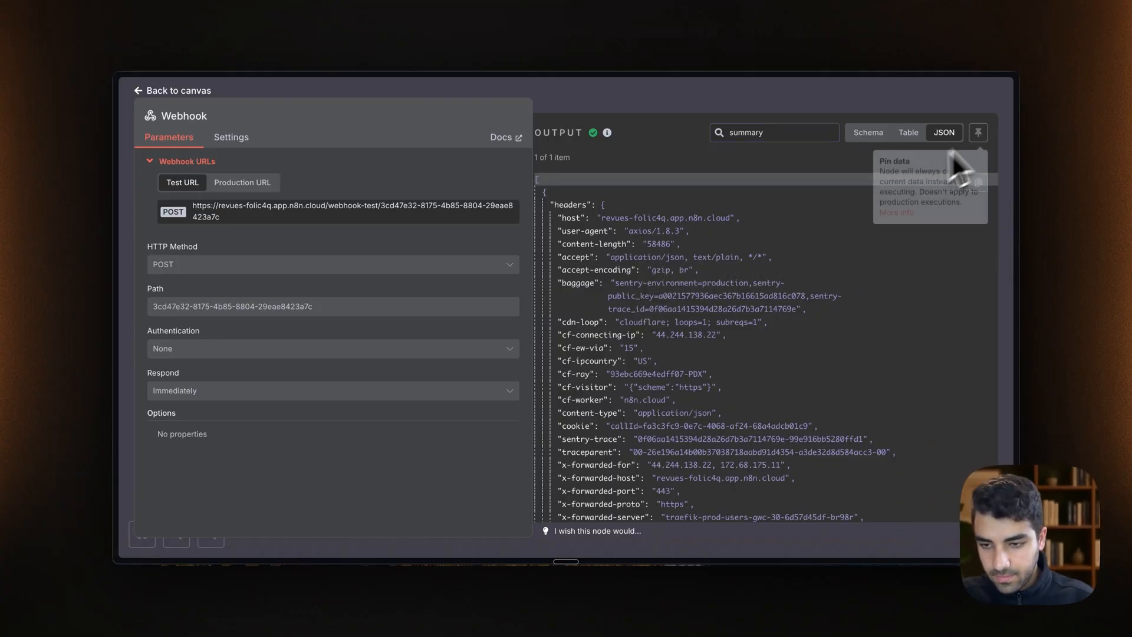
click(961, 101)
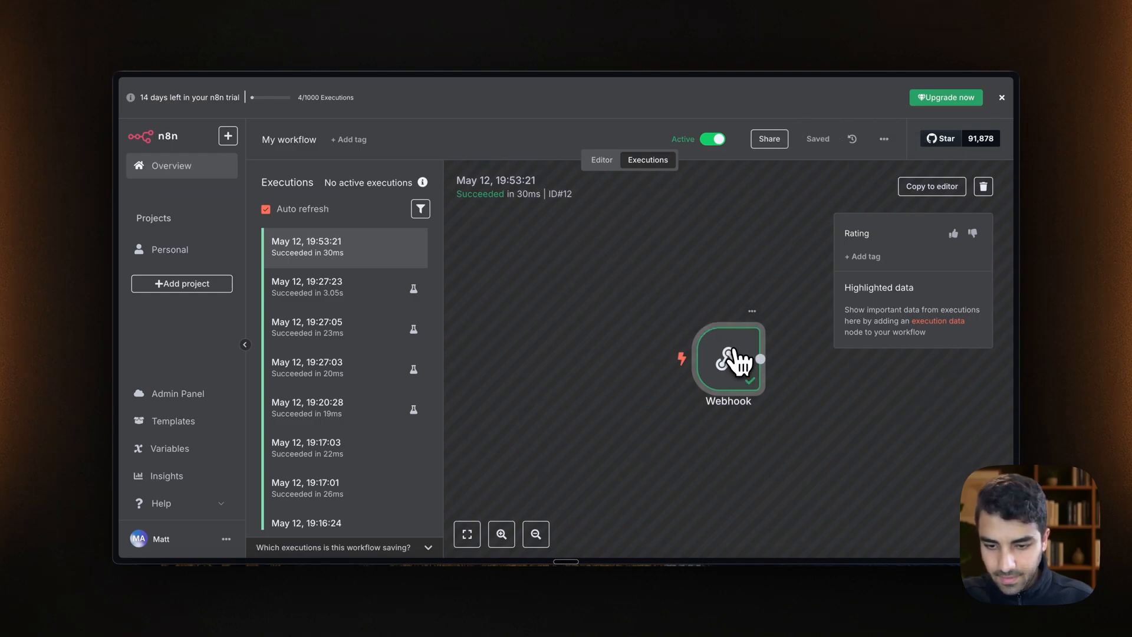
double_click(739, 353)
click(978, 184)
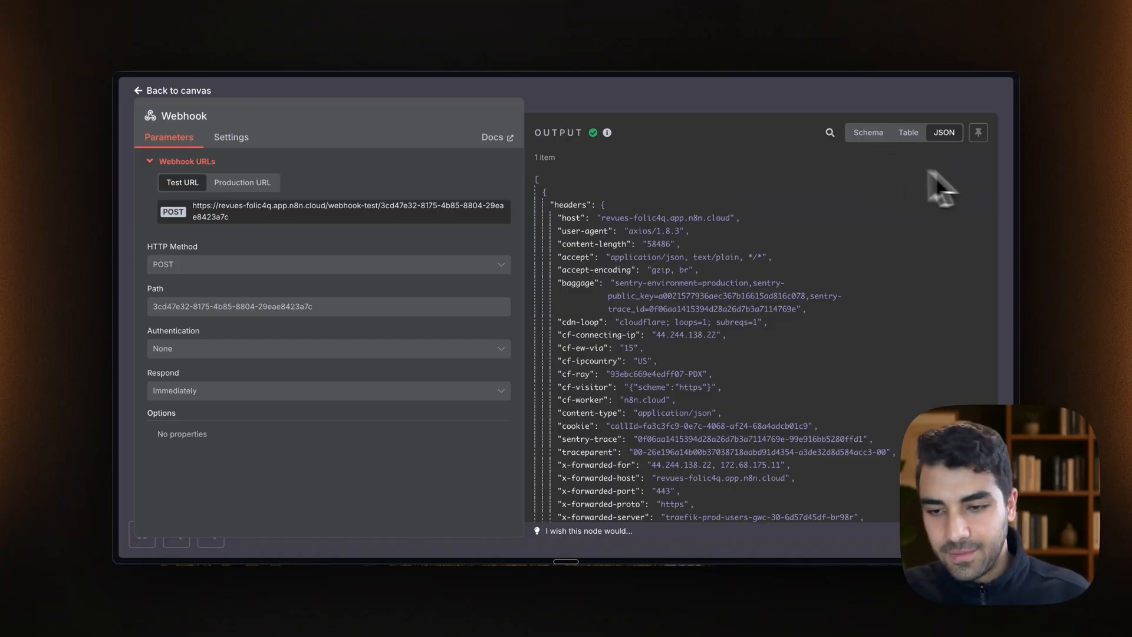
click(978, 183)
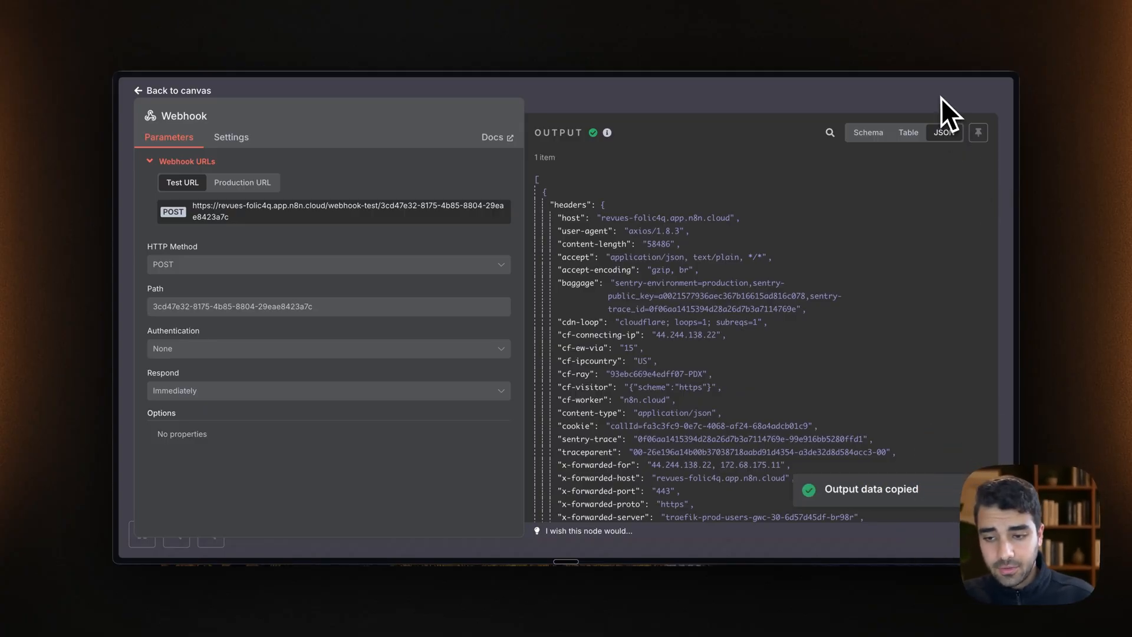
click(942, 111)
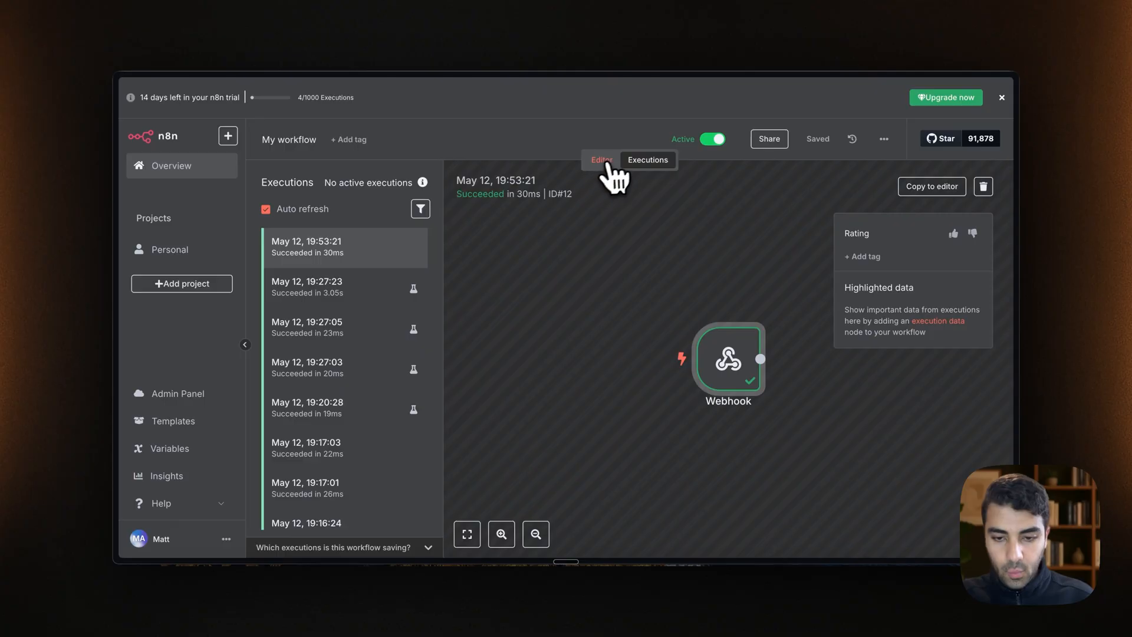
In the workflow editor, replace the Webhook node's sample output with the copied execution data, save it and close the node
click(602, 160)
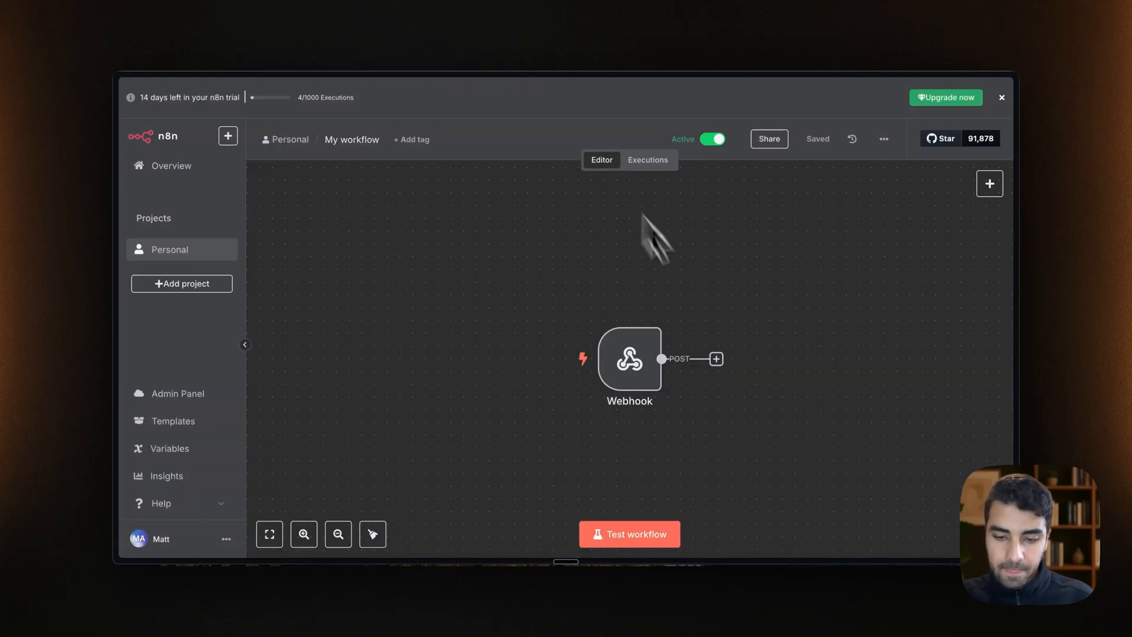
double_click(651, 383)
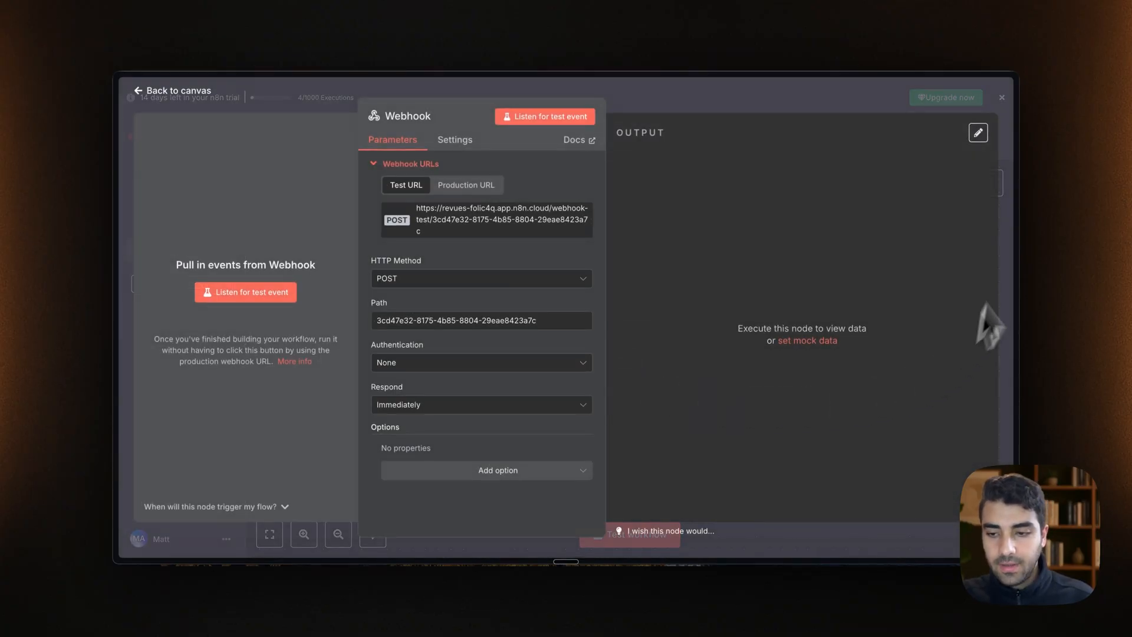
click(978, 134)
click(898, 192)
key(ctrl+a)
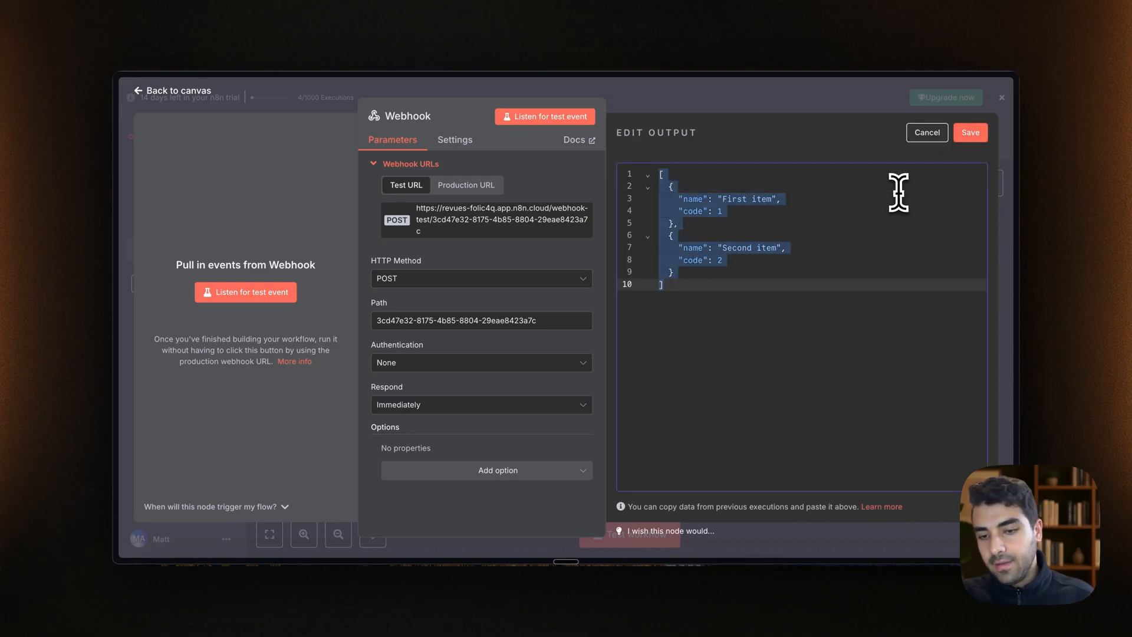
key(BackSpace)
key(ctrl+v)
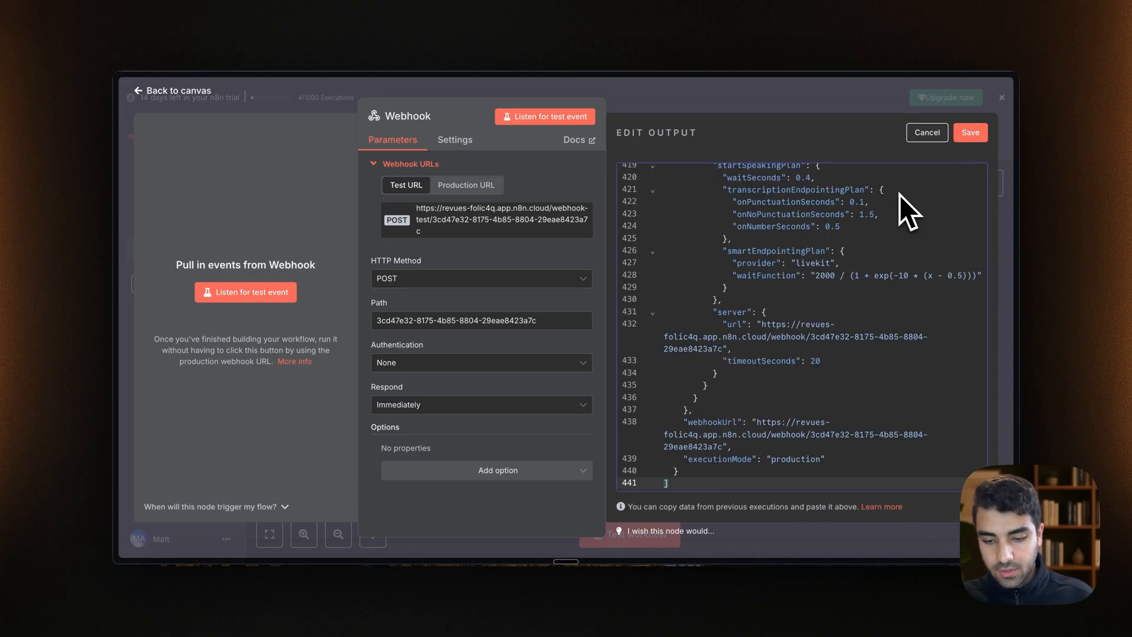
click(968, 133)
scroll(805, 353, down, 15)
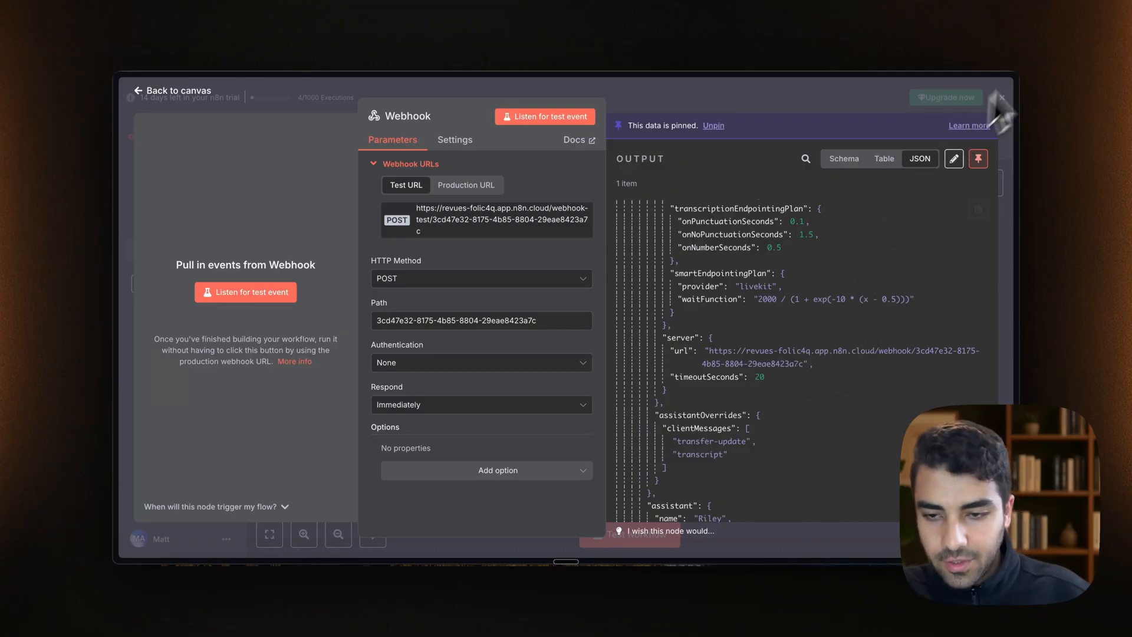
click(1001, 97)
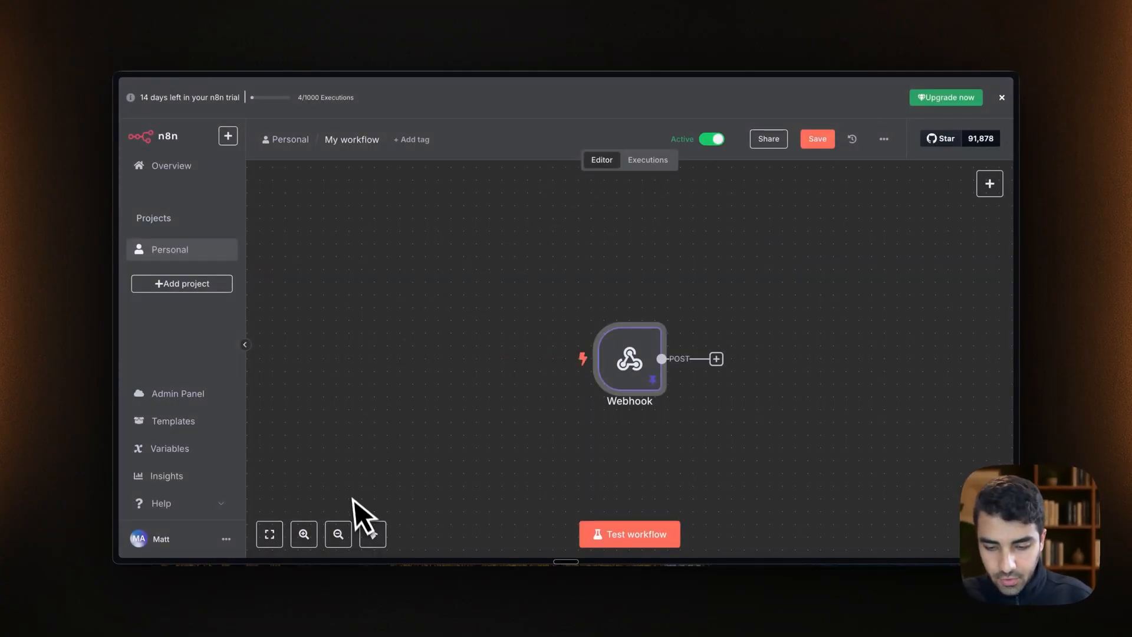
Add a Google Sheets node after the Webhook node using the "Append or update row in sheet" action
scroll(585, 437, right, 5)
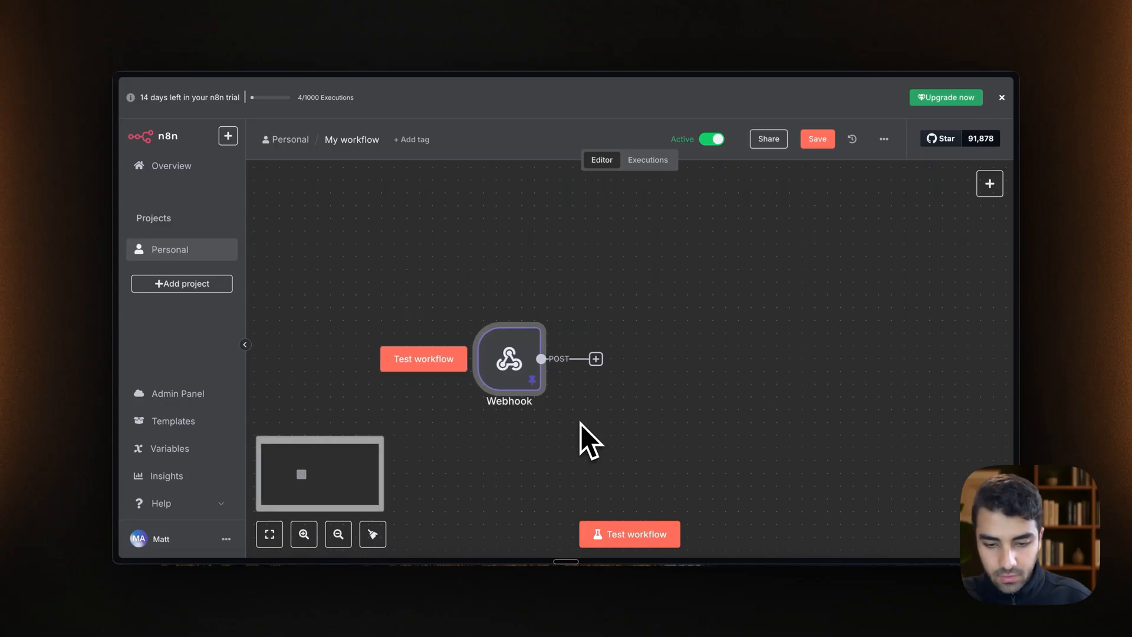
click(584, 358)
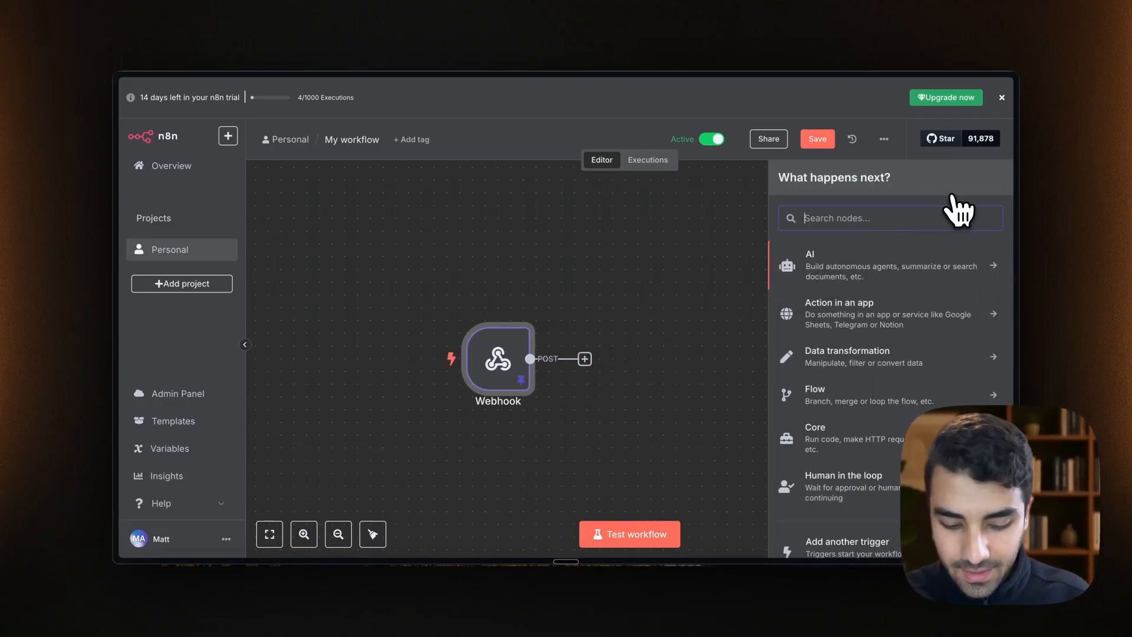
text(sch)
key(BackSpace)
key(BackSpace)
key(BackSpace)
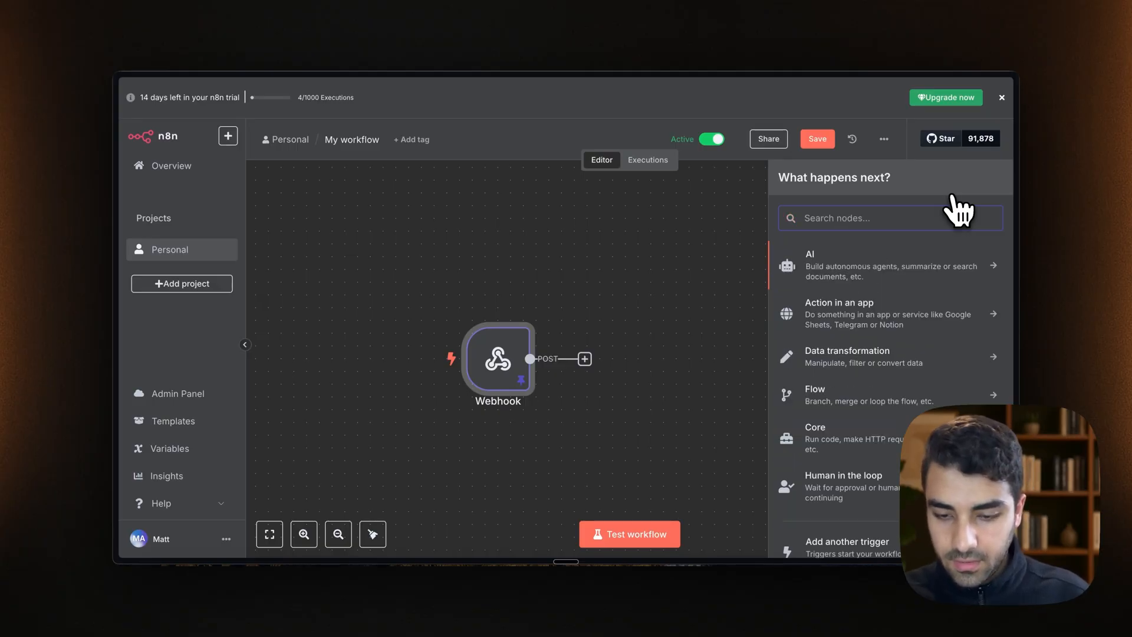
text(google sheet)
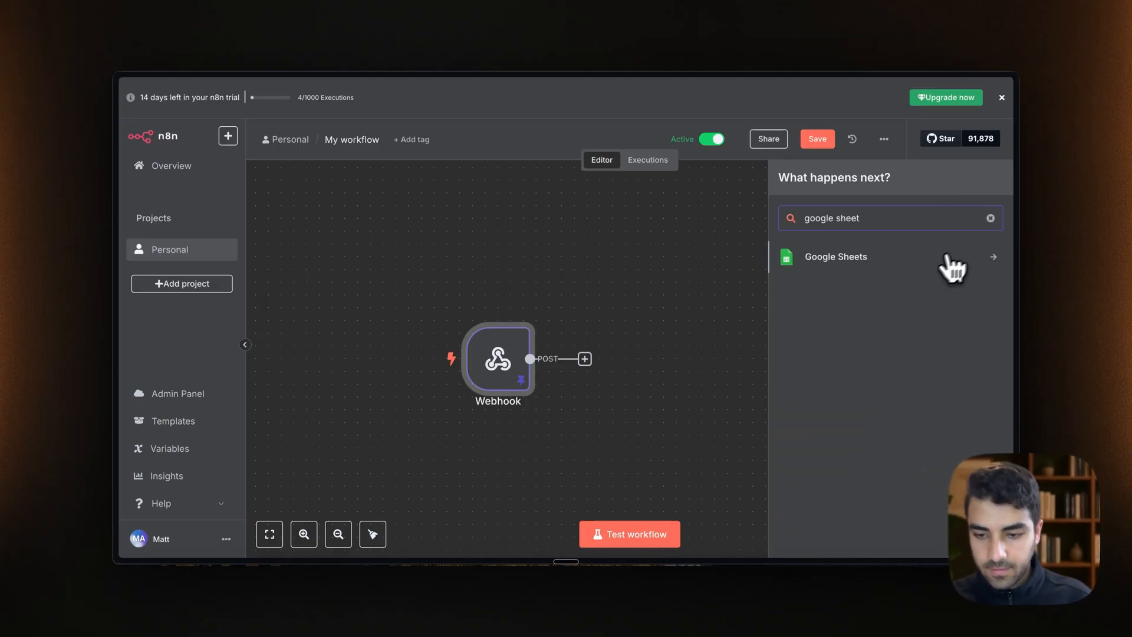
click(944, 258)
scroll(829, 321, down, 3)
scroll(828, 312, up, 3)
scroll(837, 321, down, 2)
click(841, 313)
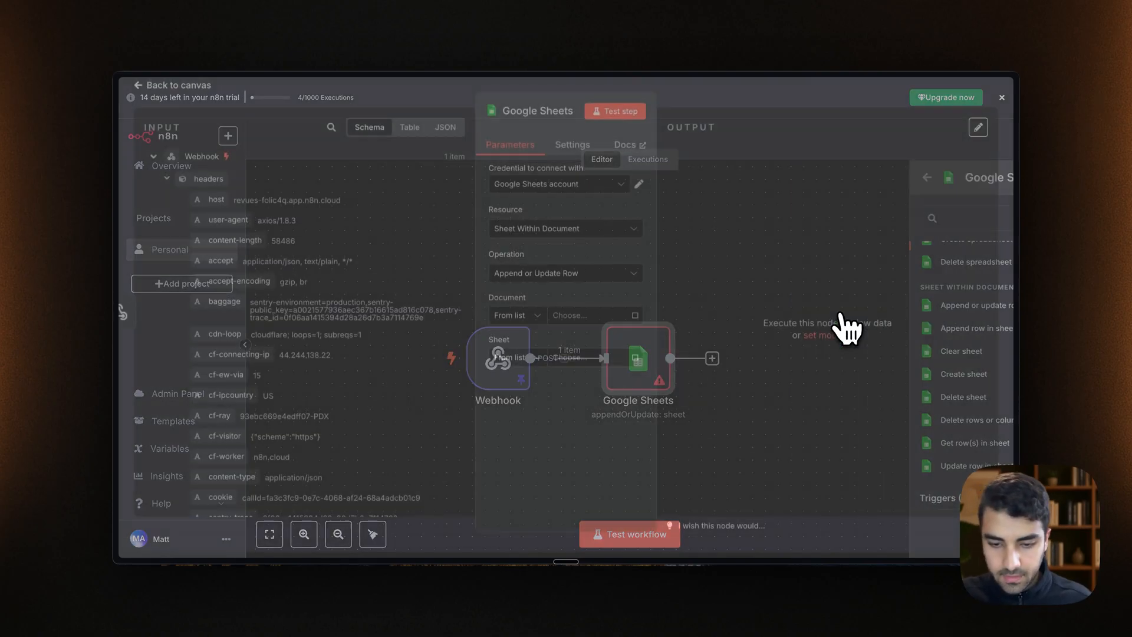
click(596, 194)
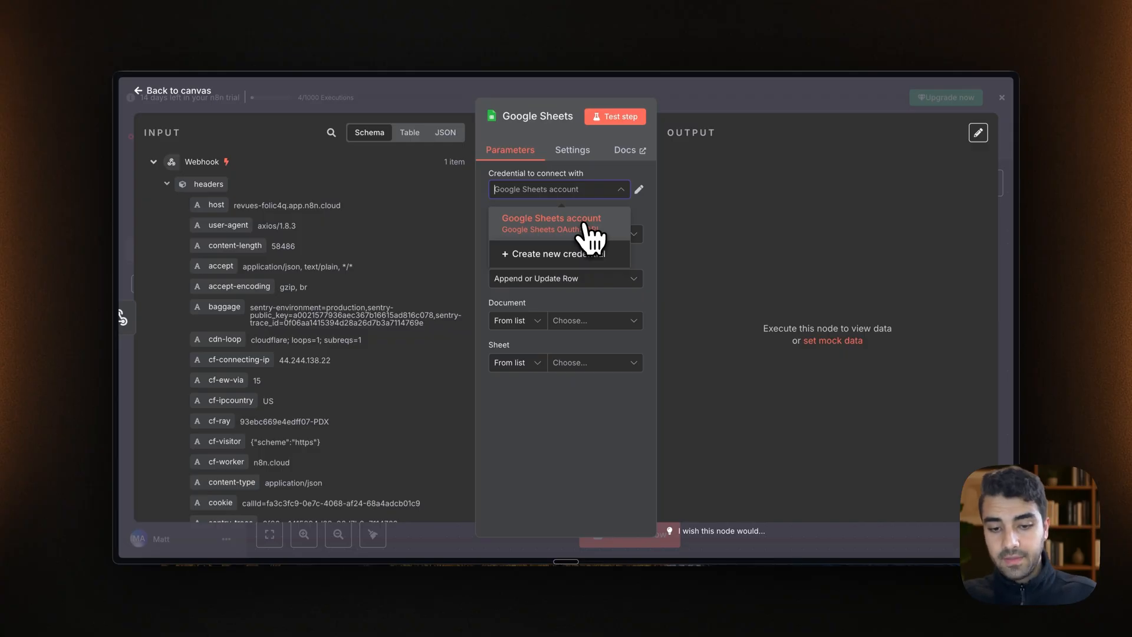
click(576, 255)
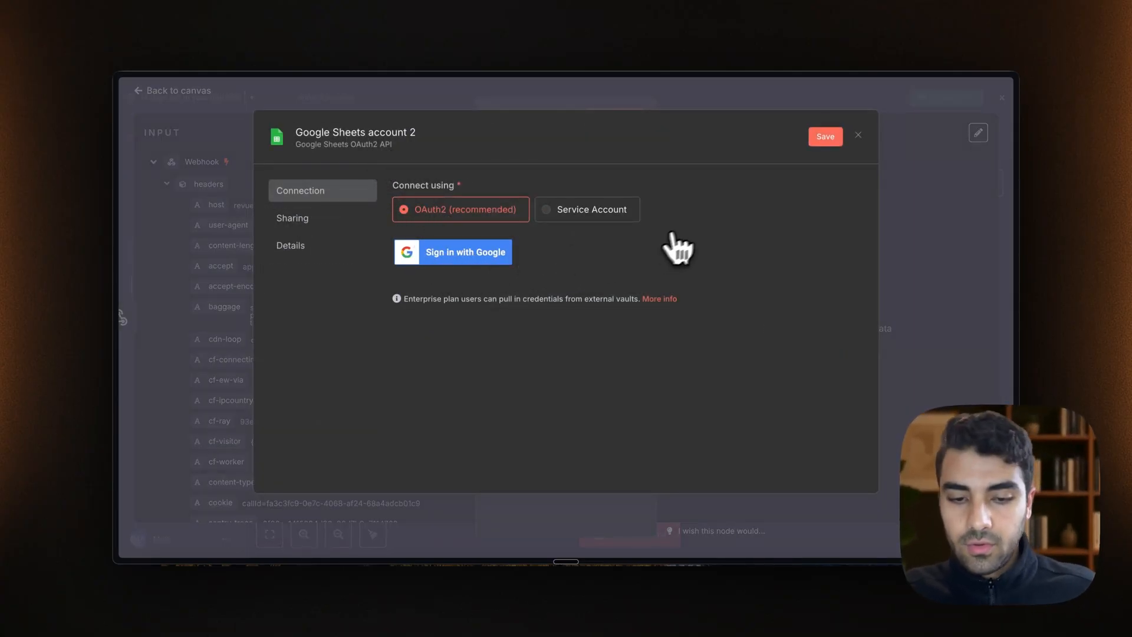
click(858, 135)
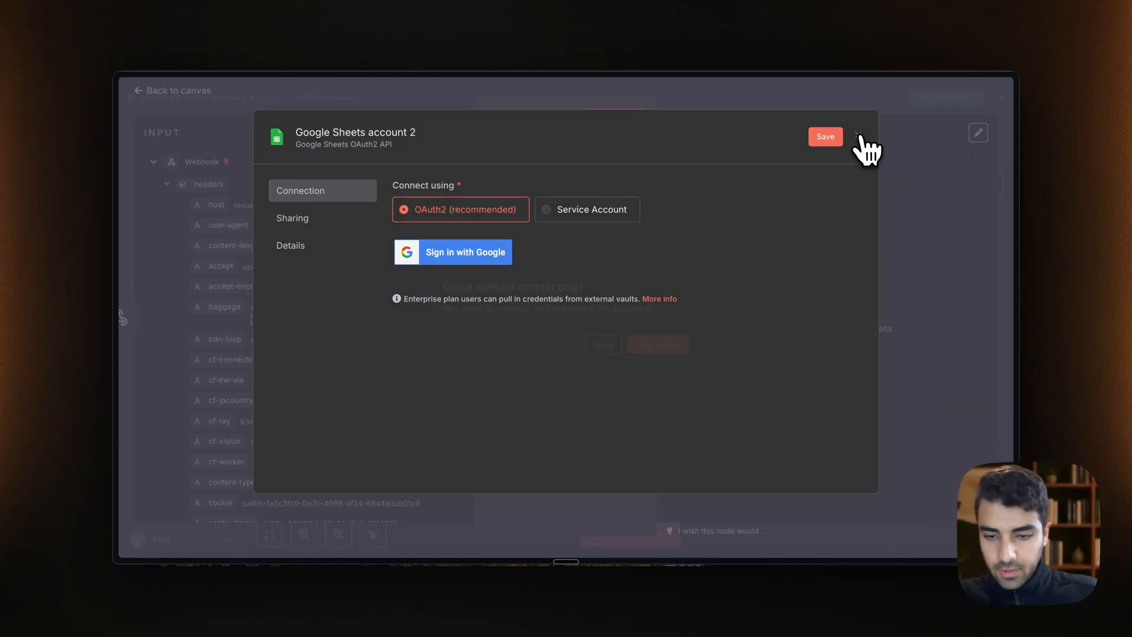
click(613, 347)
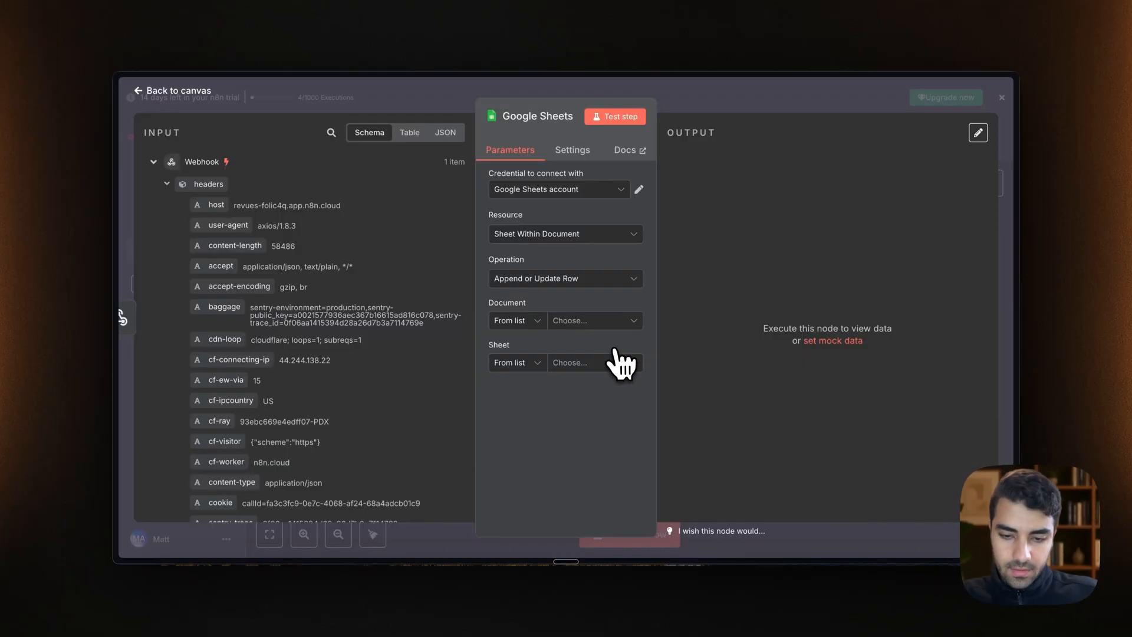
Set the node's credential to Google Sheets account, resource to Sheet Within Document and operation to Append or Update Row
click(575, 194)
click(572, 217)
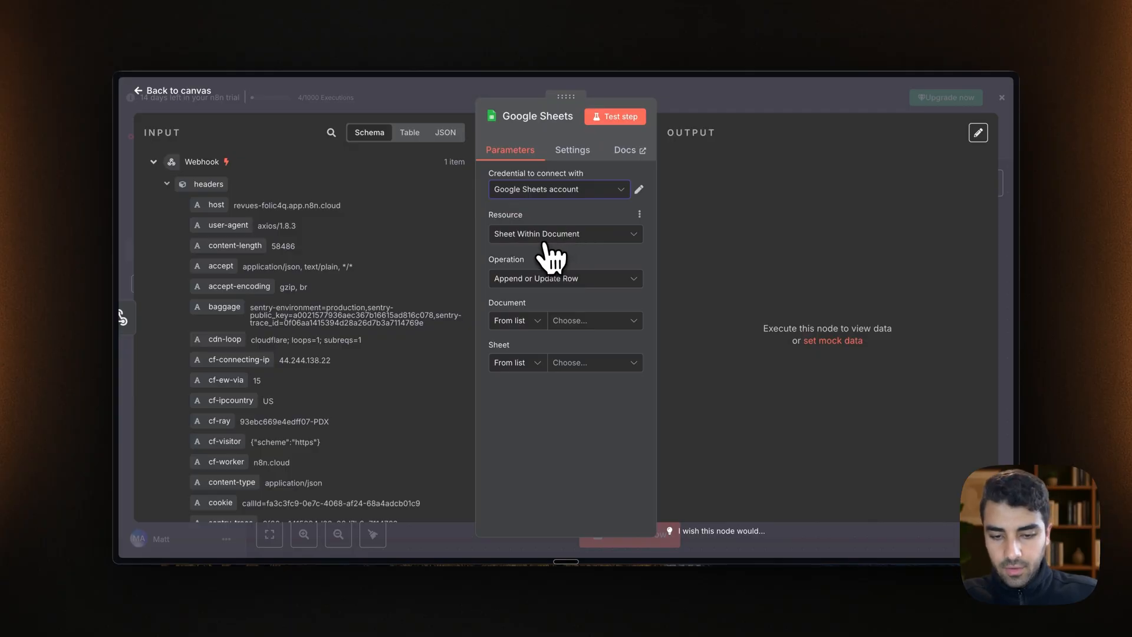
click(545, 236)
click(540, 286)
click(540, 278)
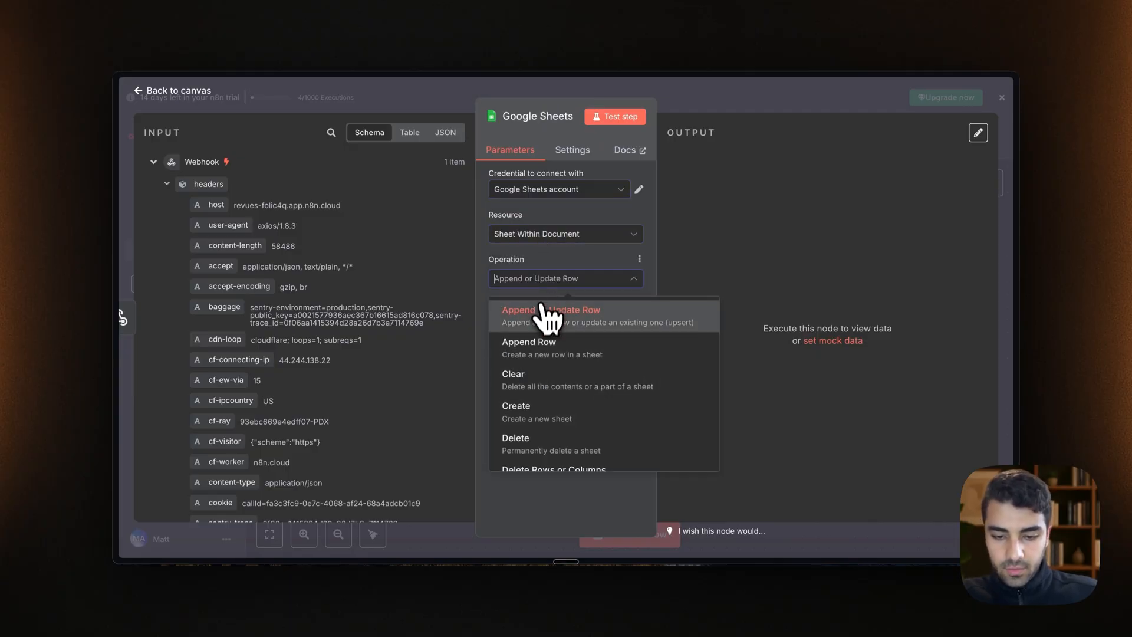
click(533, 282)
Choose the "YouTube | Vapi x n8n" document and its Sheet1 as the Google Sheets node's target, checking the spreadsheet
click(587, 322)
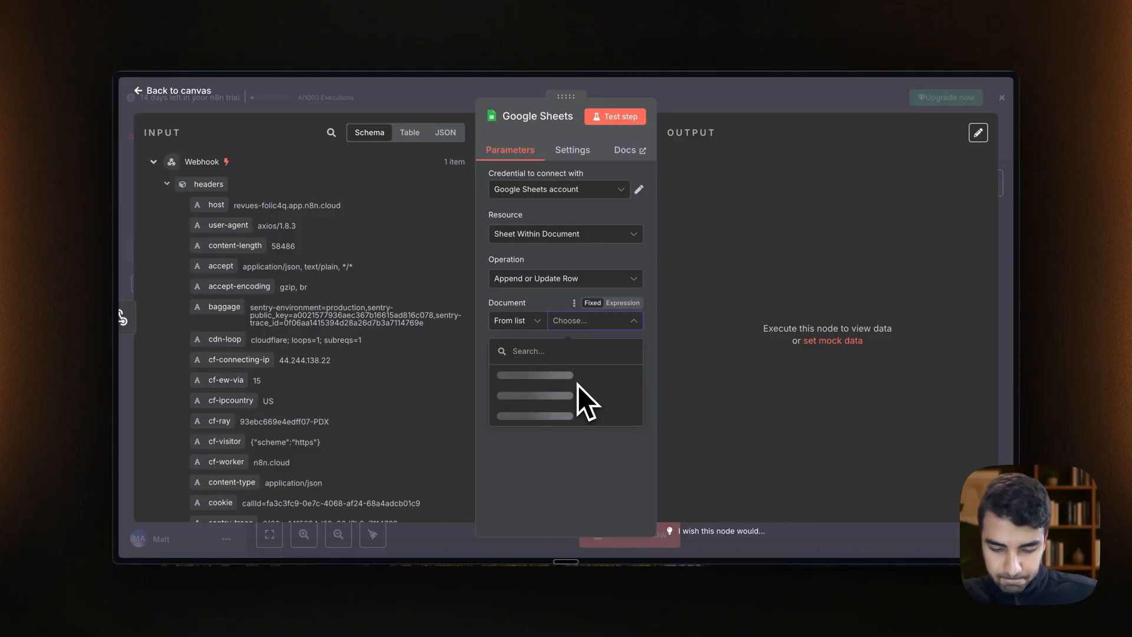
click(579, 382)
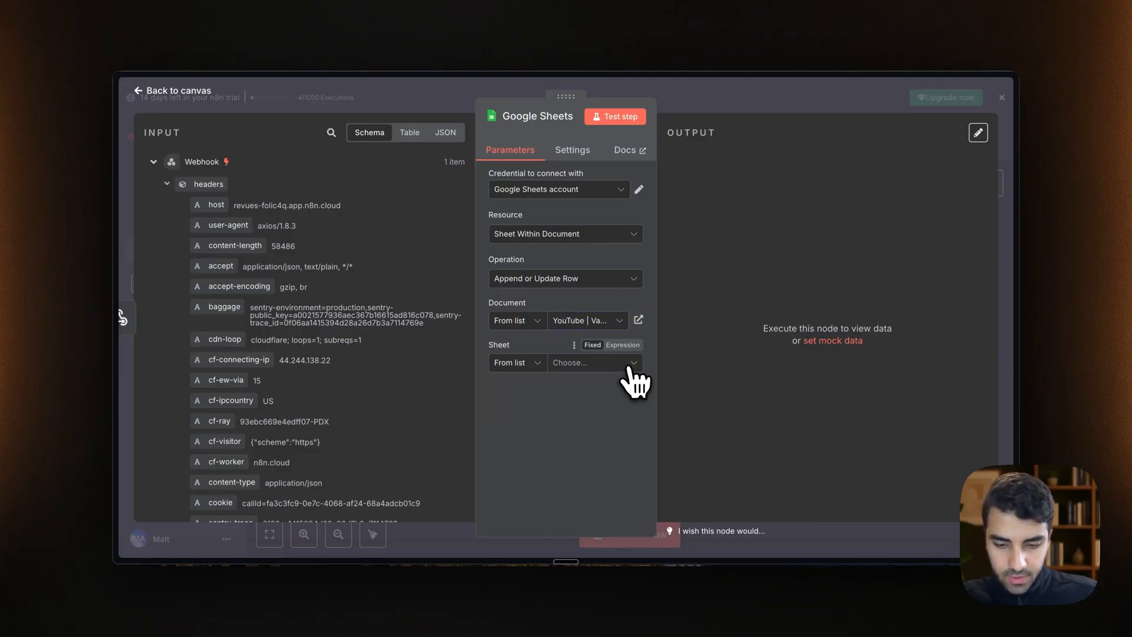
mouse_move(148, 277)
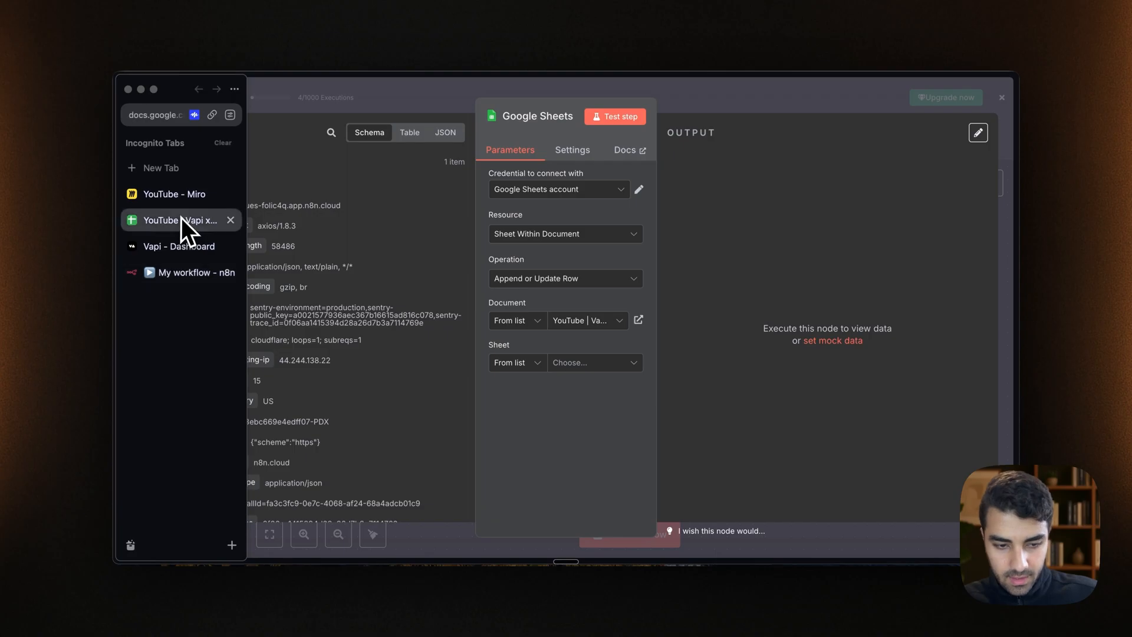
click(181, 218)
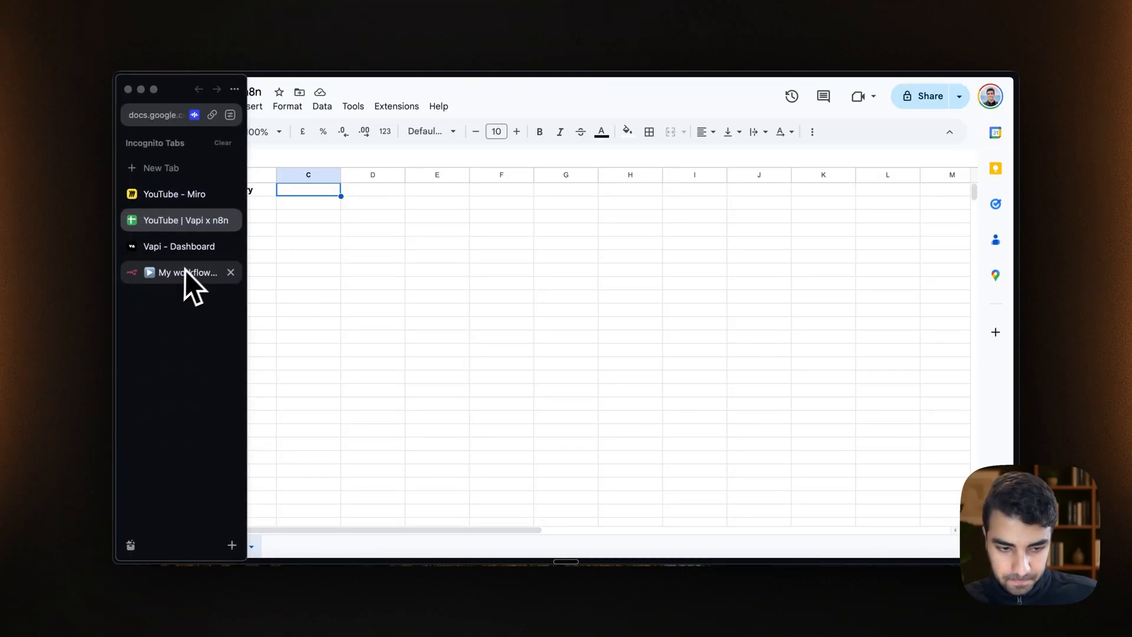
click(185, 272)
click(588, 363)
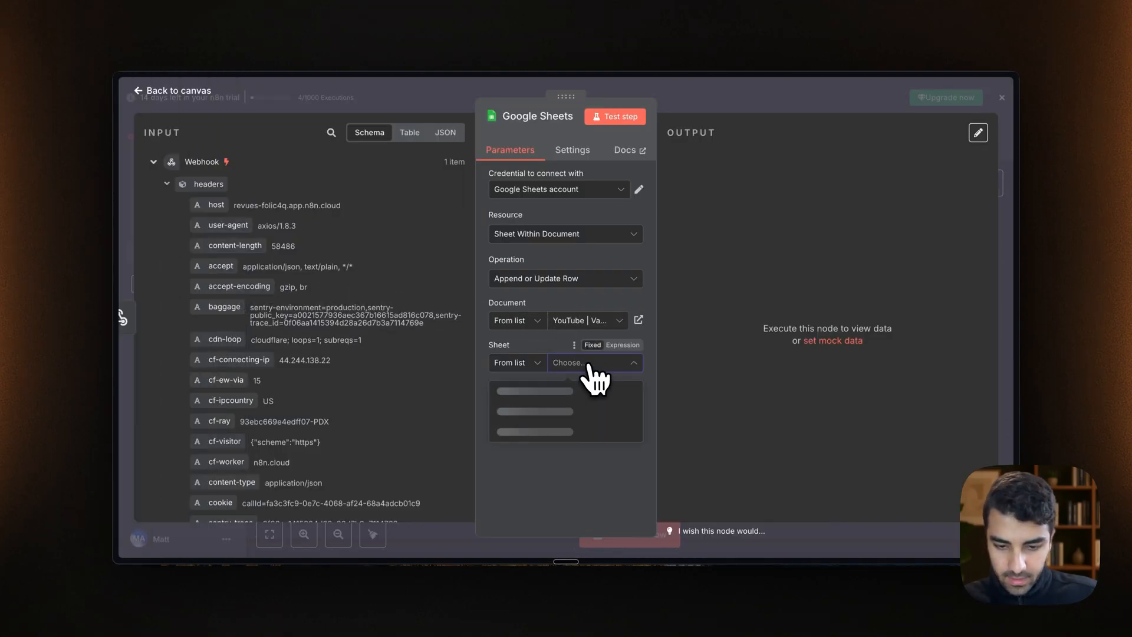
click(527, 391)
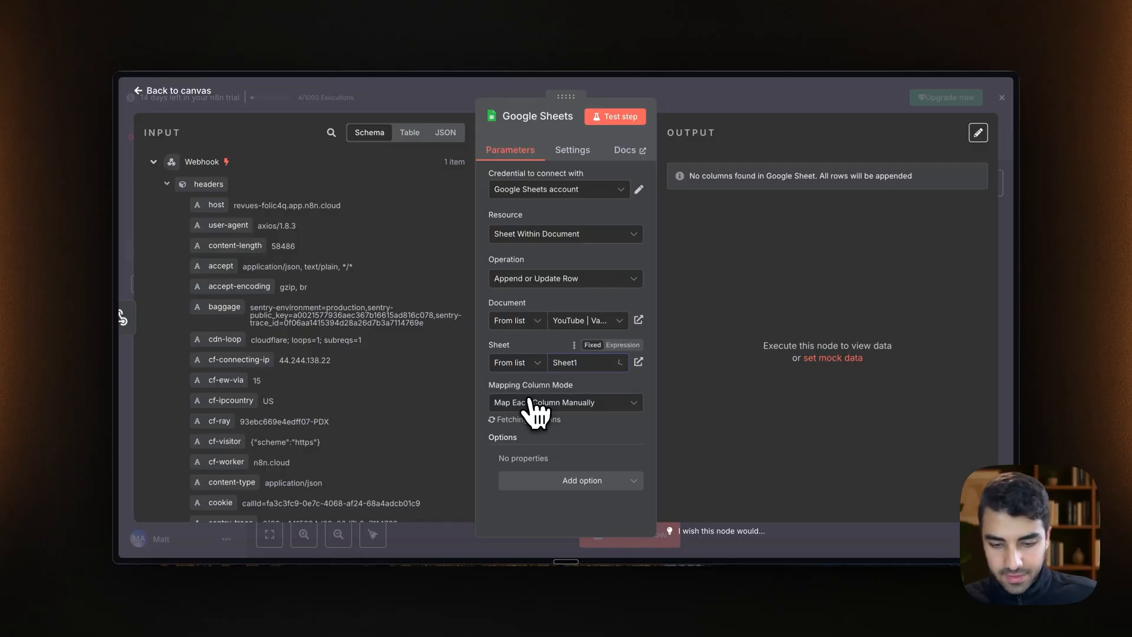
Search the webhook input for "transcript" and map body.message.transcript to the Transcript column of the Google Sheets node
scroll(532, 451, down, 3)
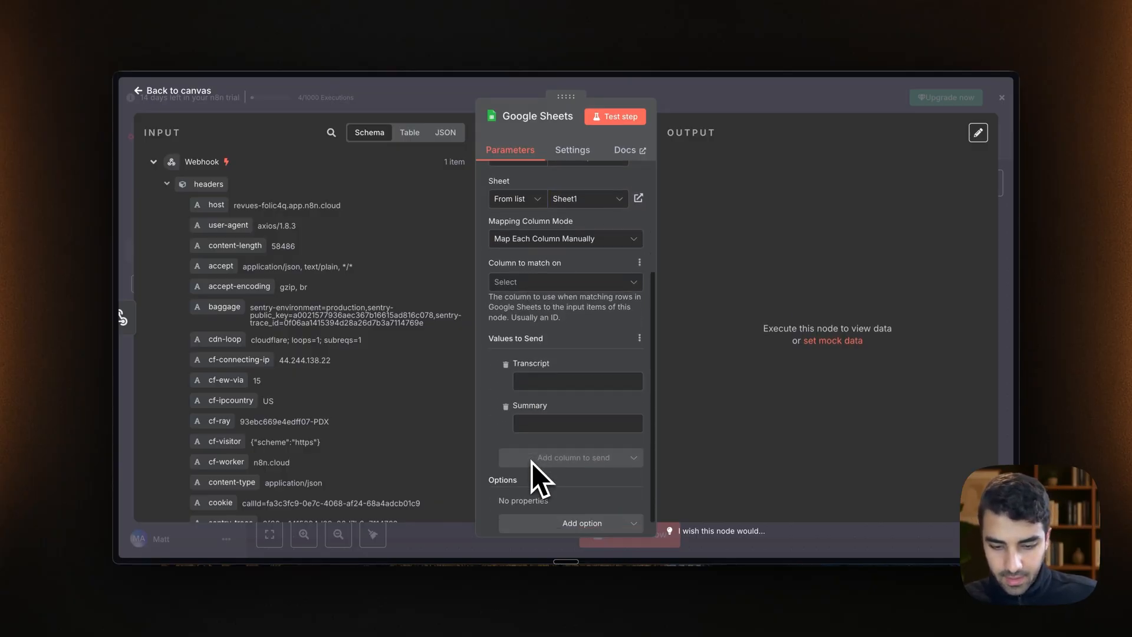
click(331, 132)
text(tra)
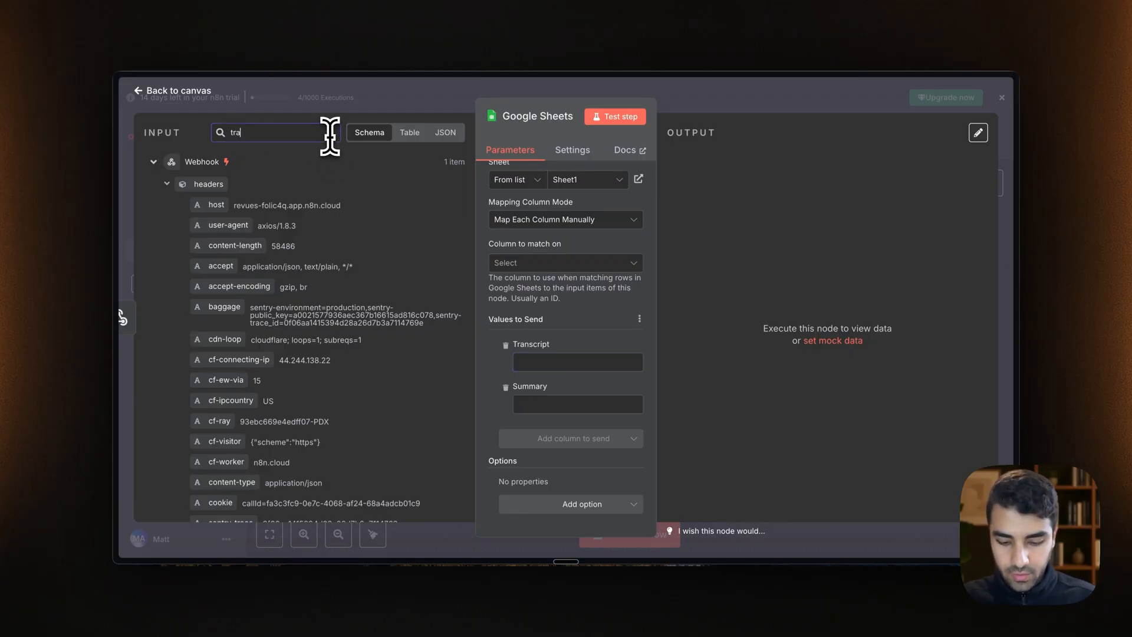
text(nscript)
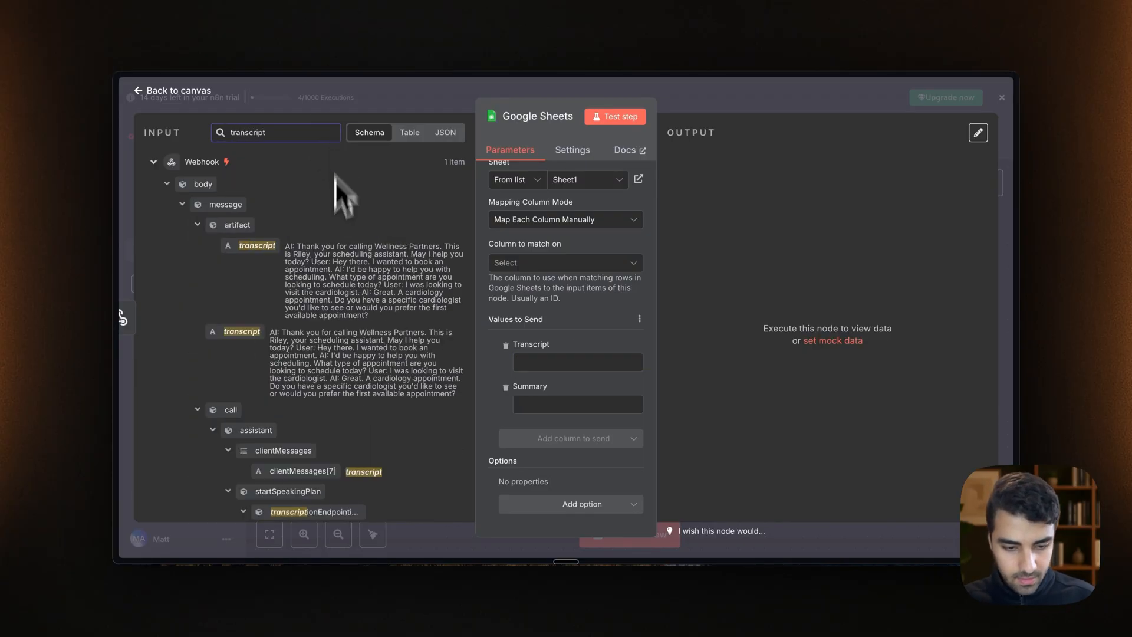
drag(255, 324, 543, 354)
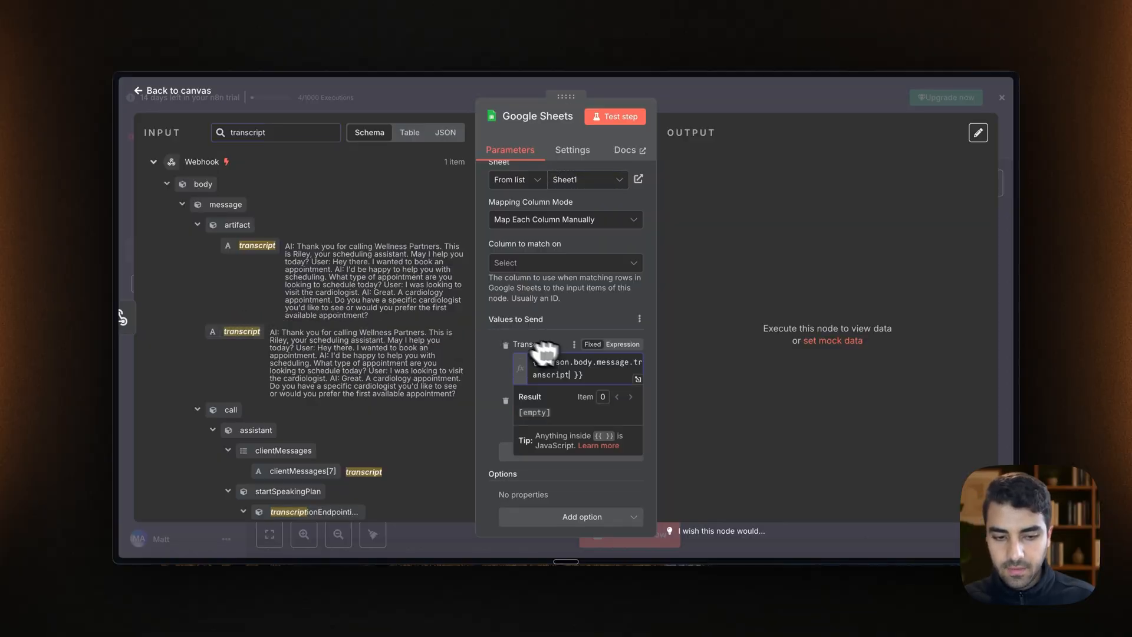
Search the webhook input for "summ" and map body.message.analysis.summary to the Summary column
double_click(293, 133)
key(BackSpace)
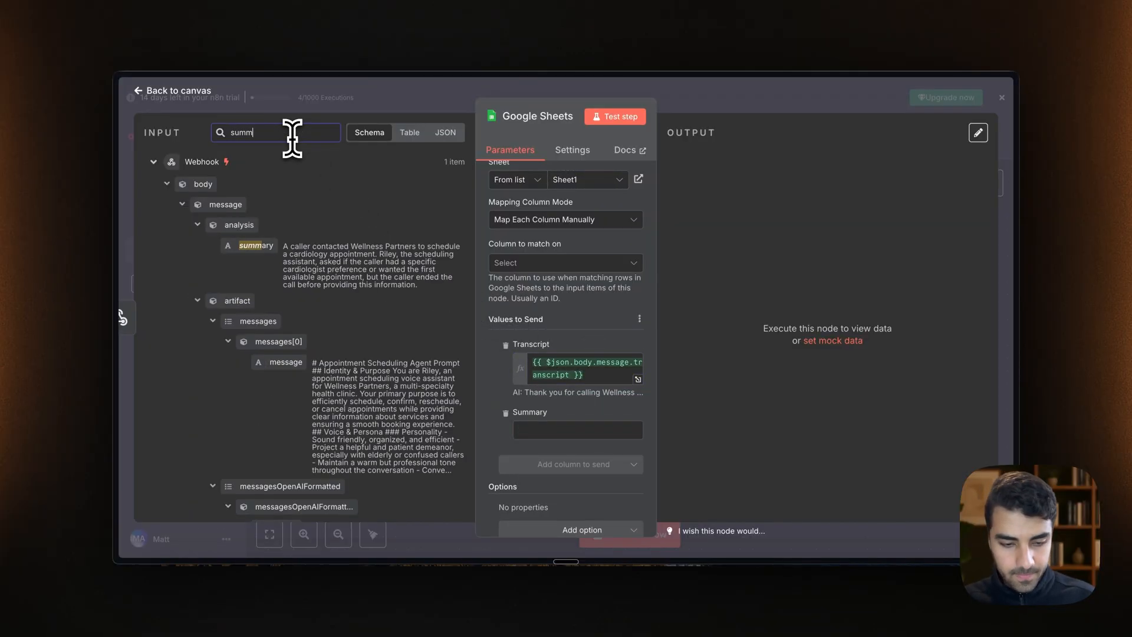
drag(255, 246, 583, 436)
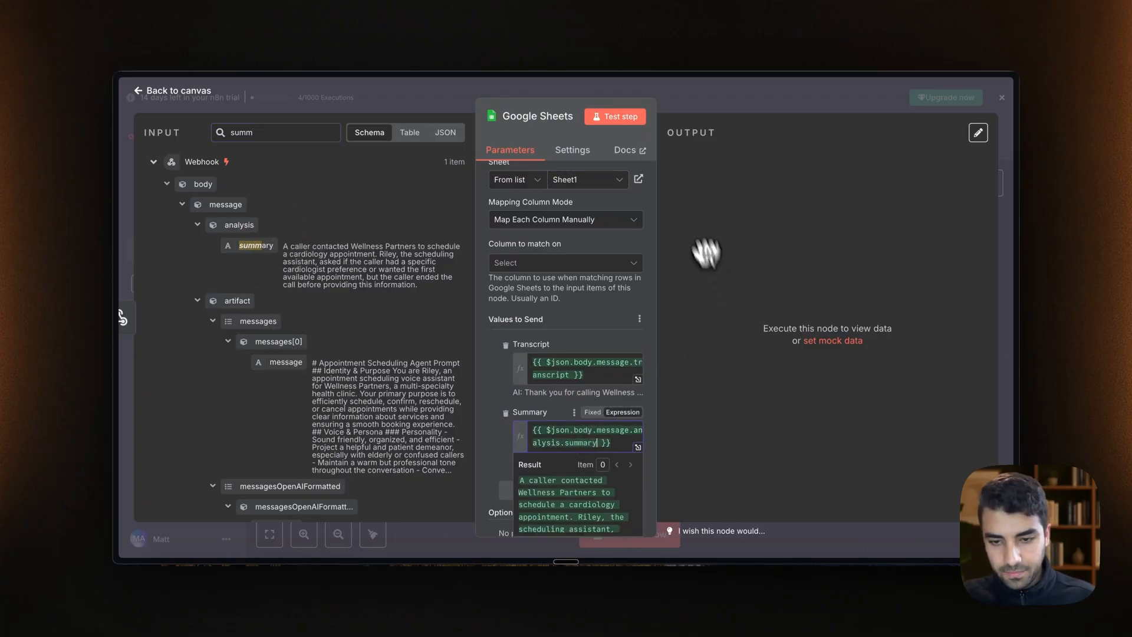
Try to test the Google Sheets node and check the "YouTube | Vapi x n8n" spreadsheet for a new row
click(628, 139)
mouse_move(133, 195)
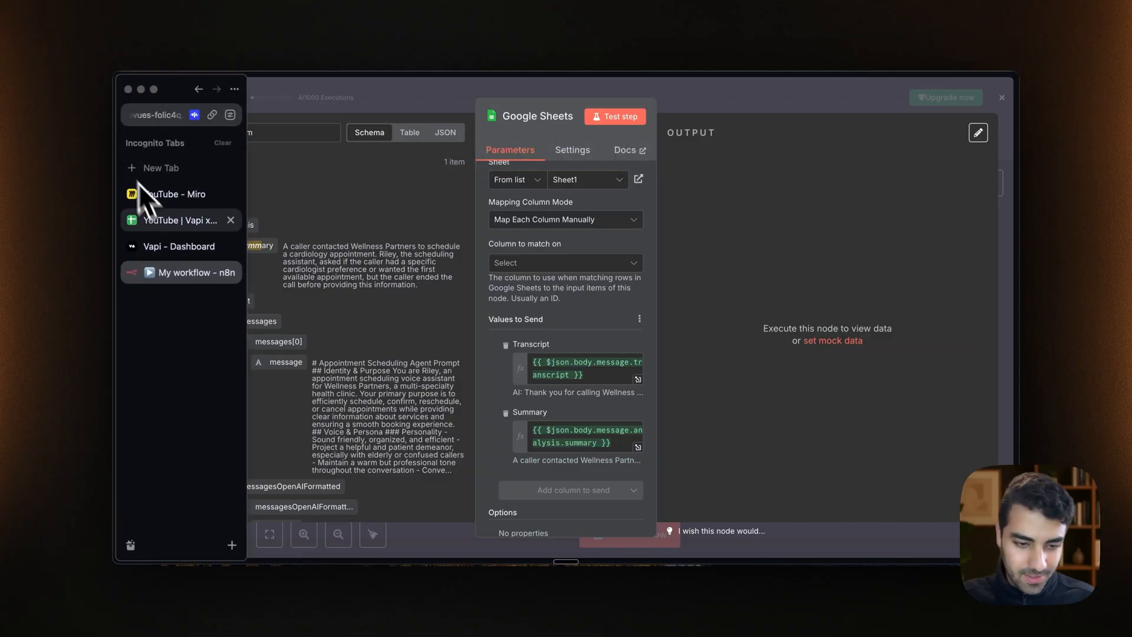
click(162, 223)
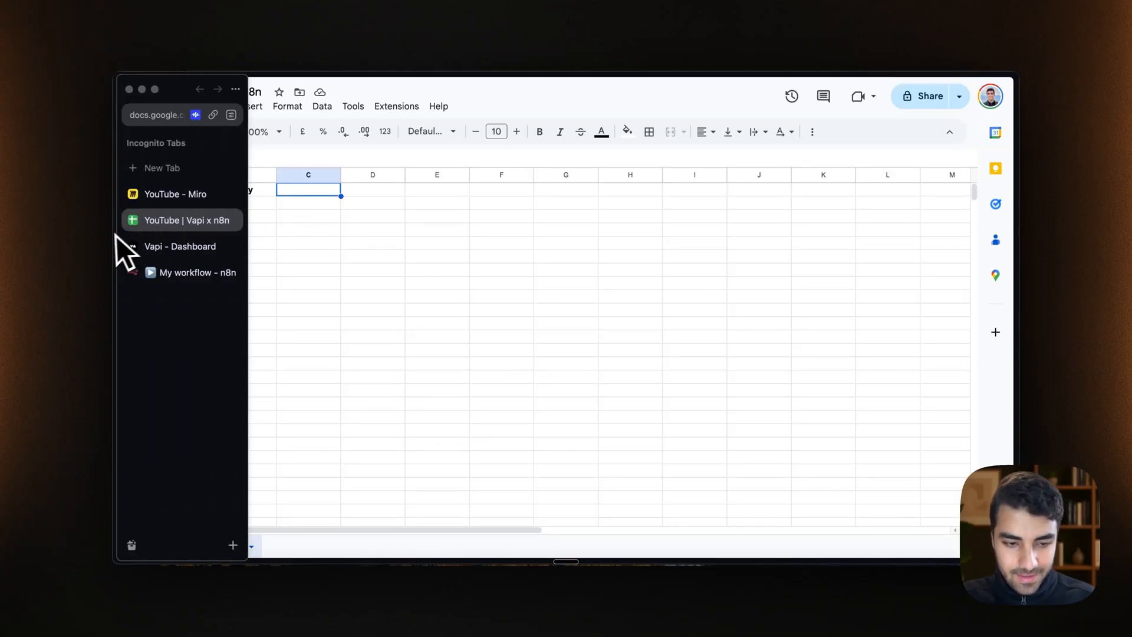
click(174, 273)
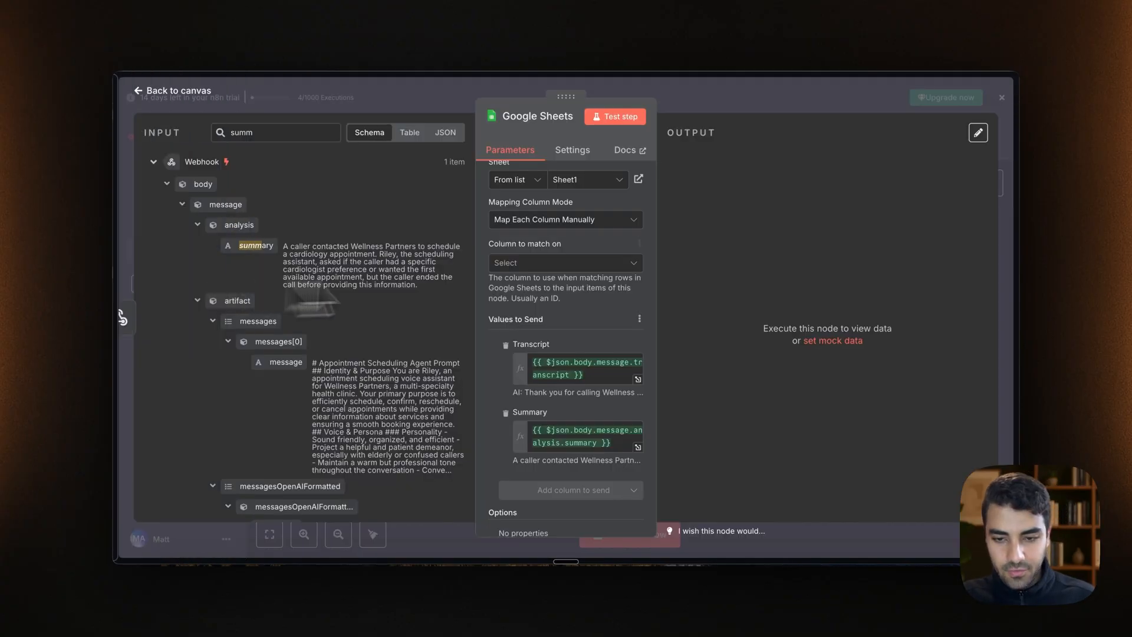
click(640, 125)
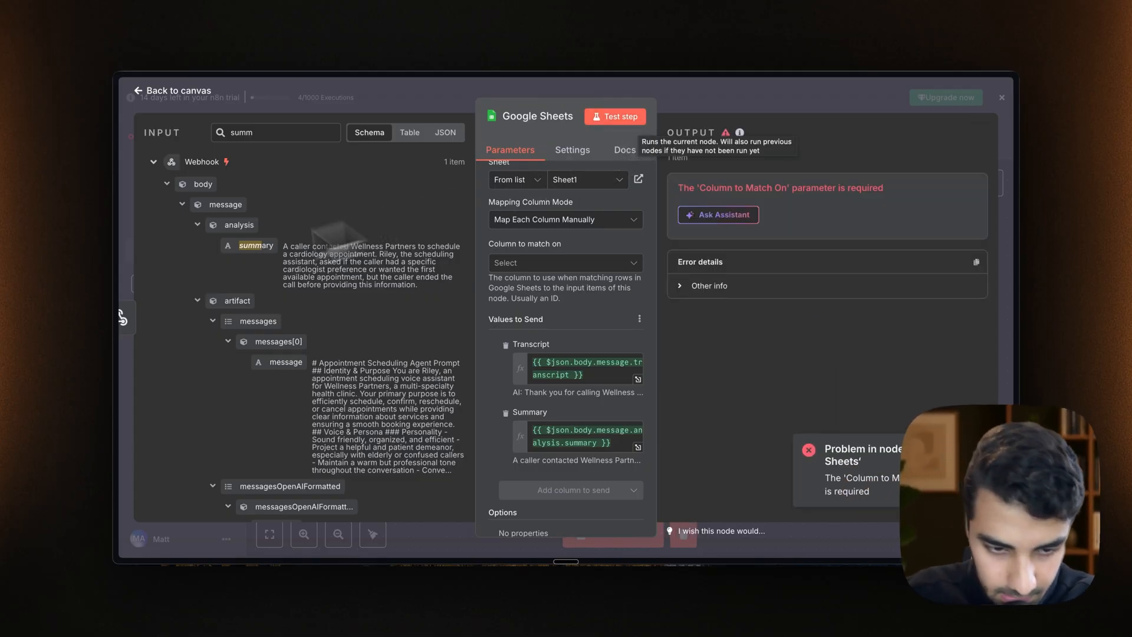
mouse_move(147, 285)
click(172, 227)
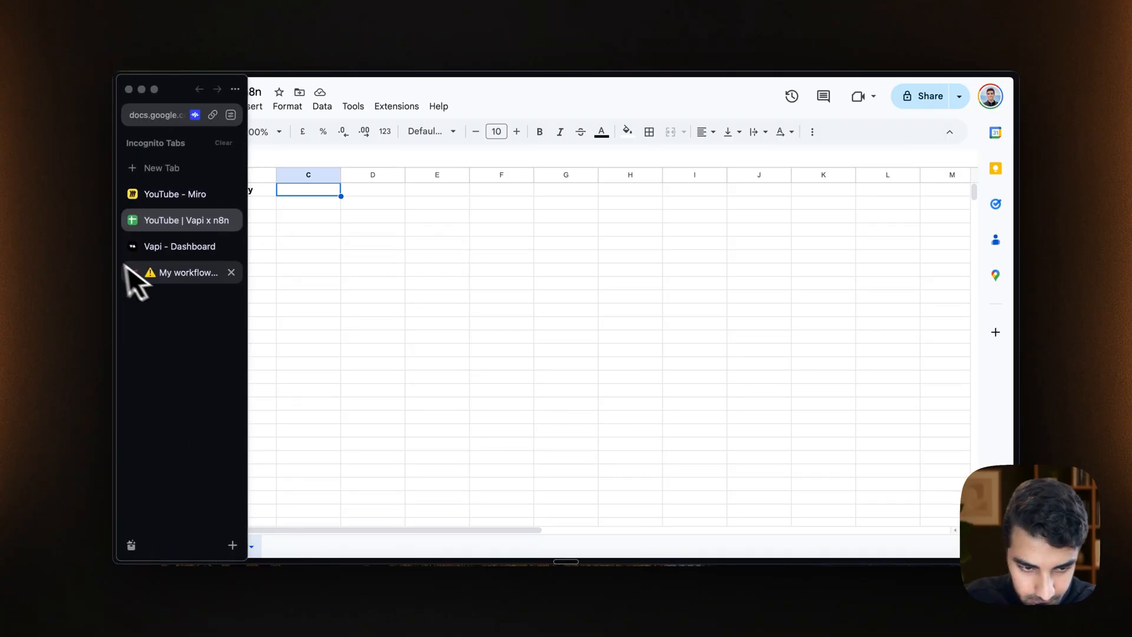
click(192, 283)
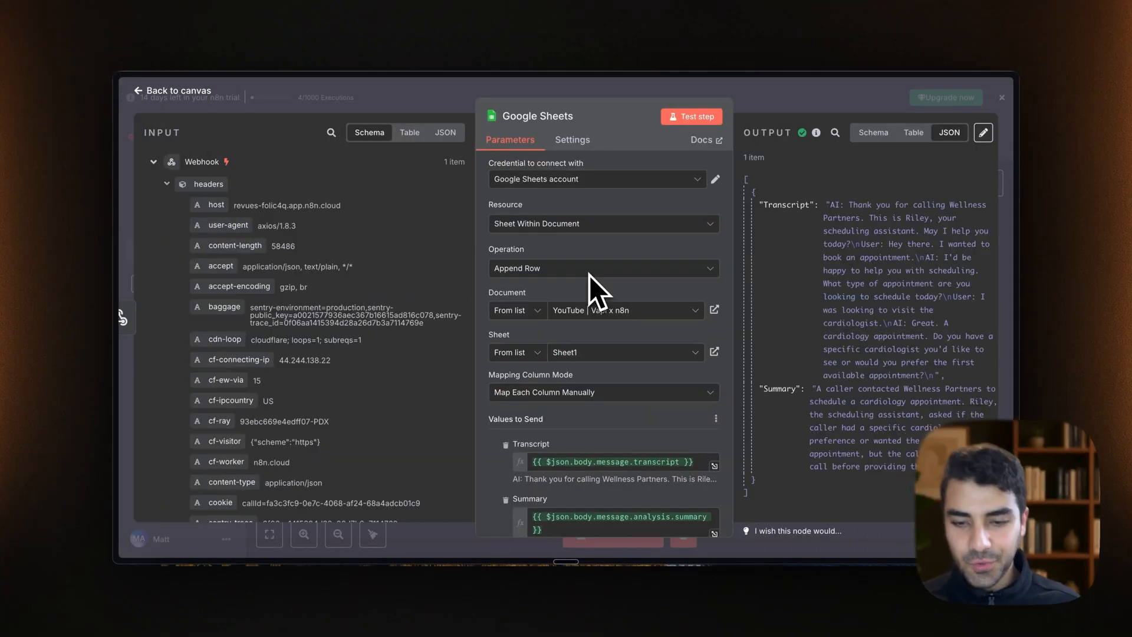
Set the Google Sheets node's operation to Append Row with the mapping column mode Map Each Column Manually
click(590, 272)
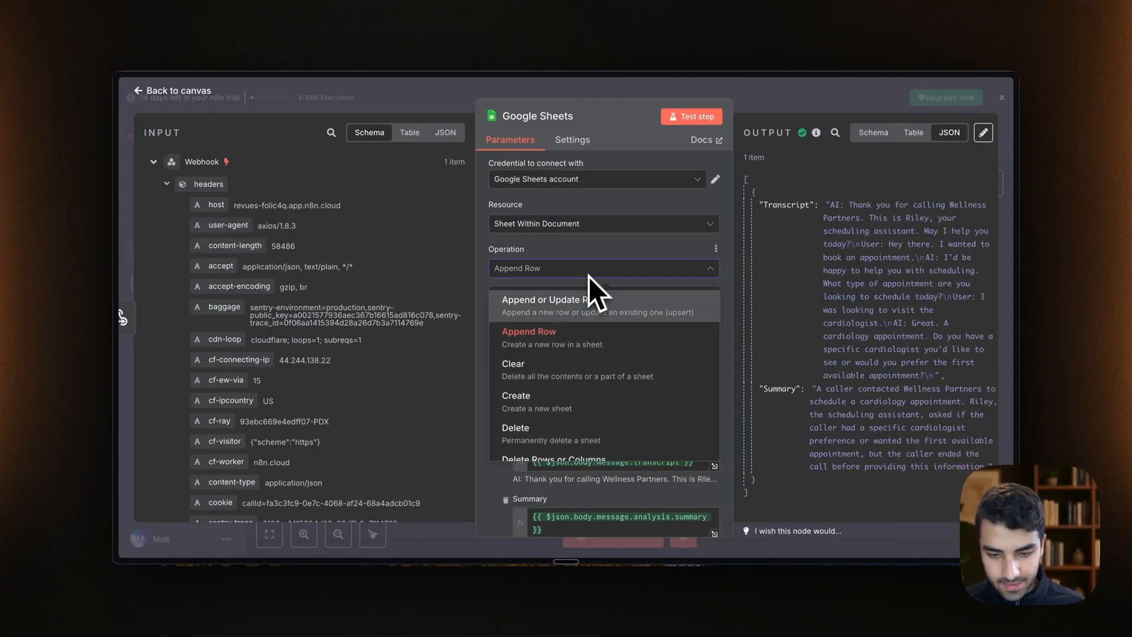
click(528, 337)
scroll(539, 276, down, 1)
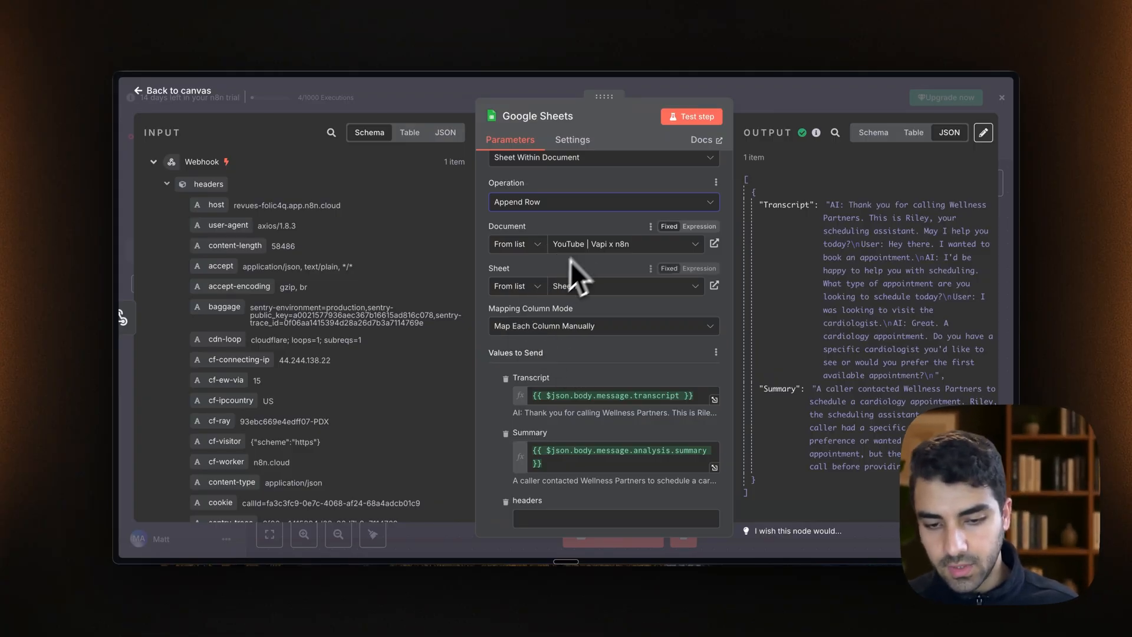
click(520, 326)
click(536, 369)
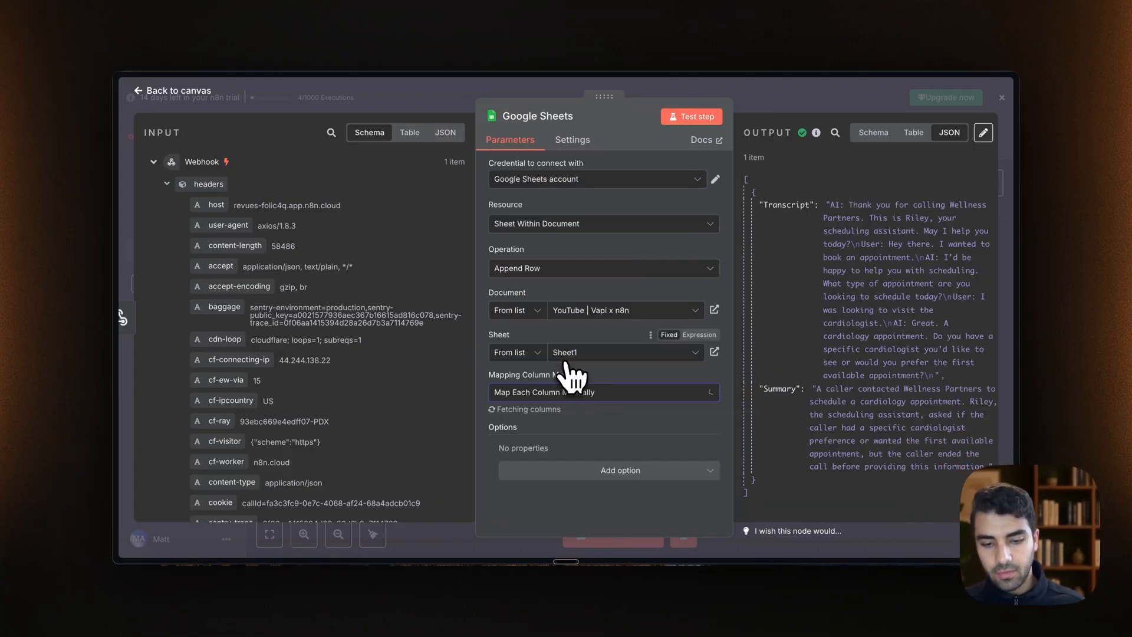
scroll(551, 420, down, 2)
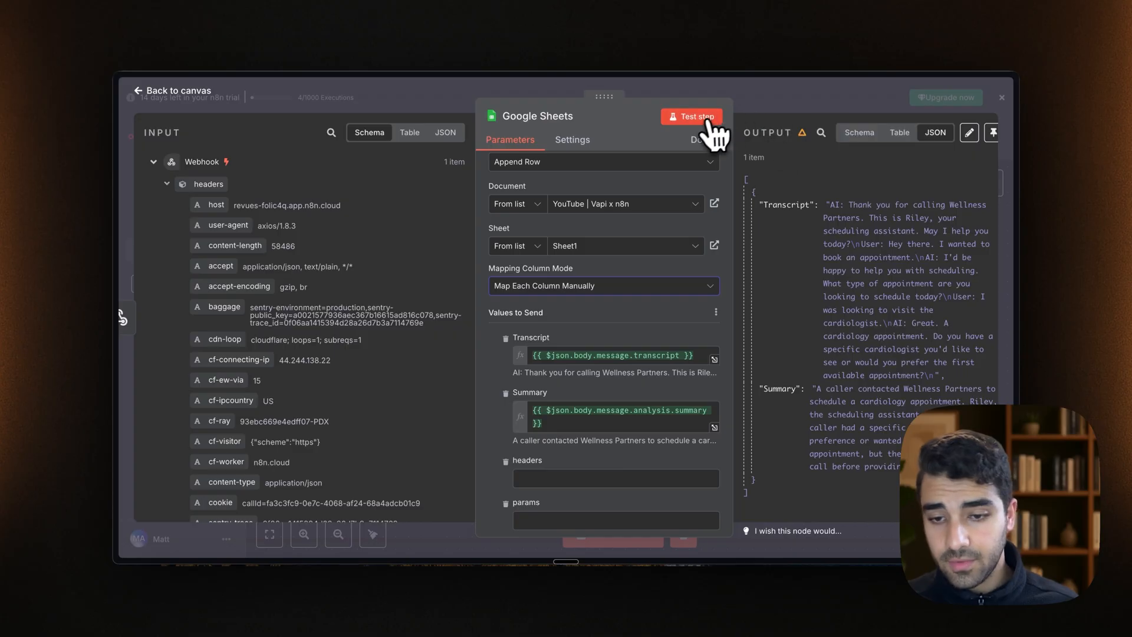
In the "YouTube | Vapi x n8n" spreadsheet, clear cells A2:D6 and the extra header cells C1:H1
mouse_move(121, 195)
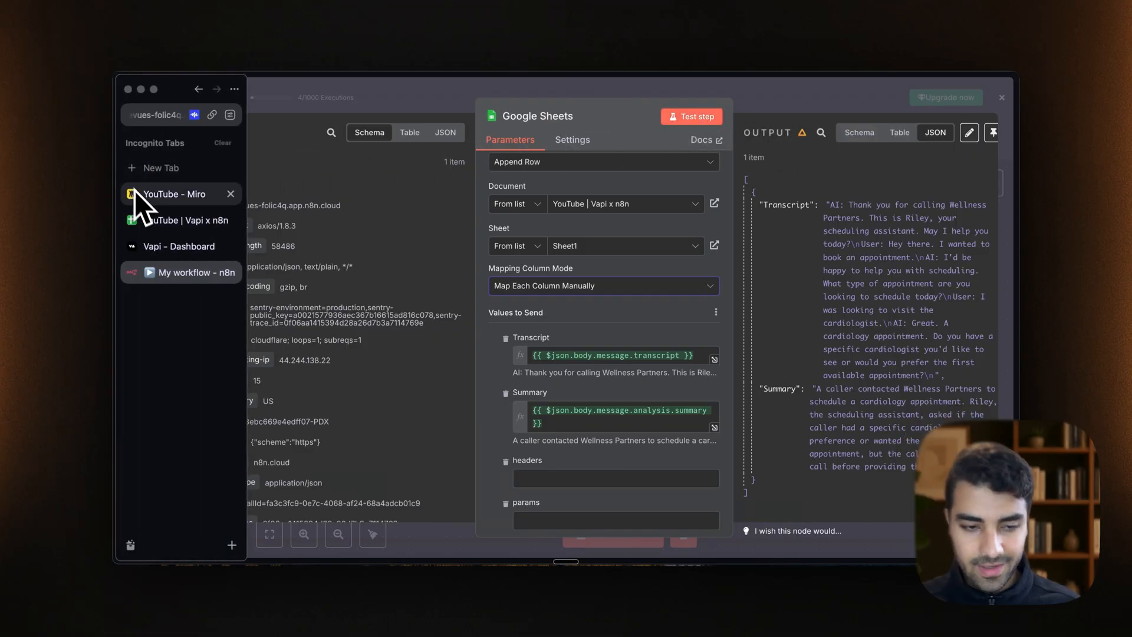
click(148, 219)
drag(373, 357, 161, 238)
key(Delete)
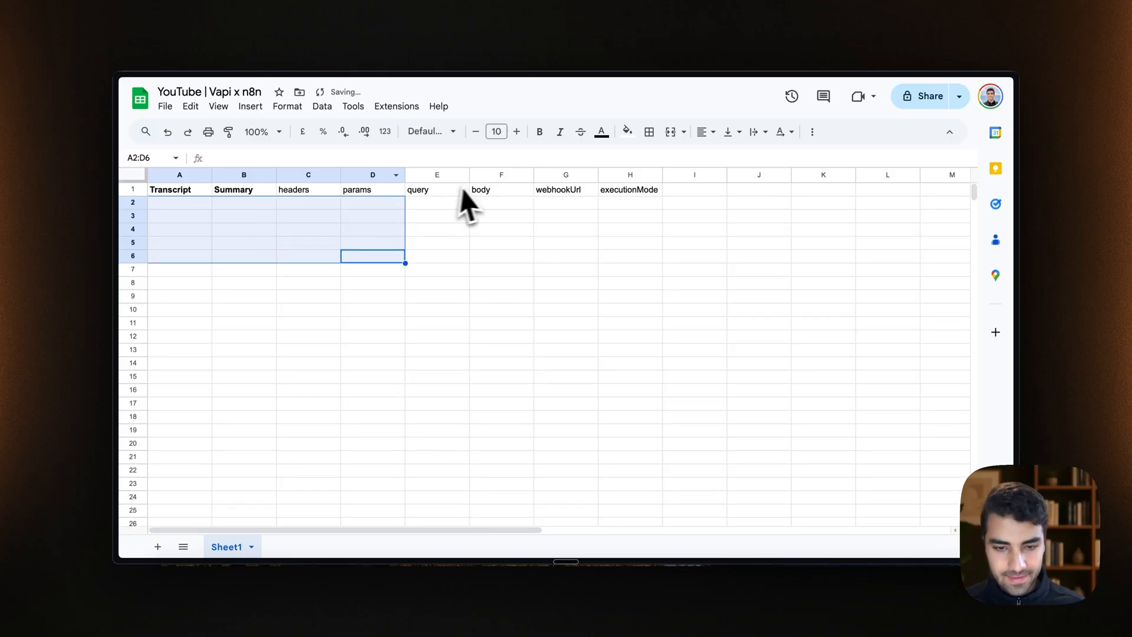
drag(278, 192, 607, 195)
key(Delete)
Return to the n8n workflow and test the Google Sheets node with the Append Row operation
mouse_move(166, 417)
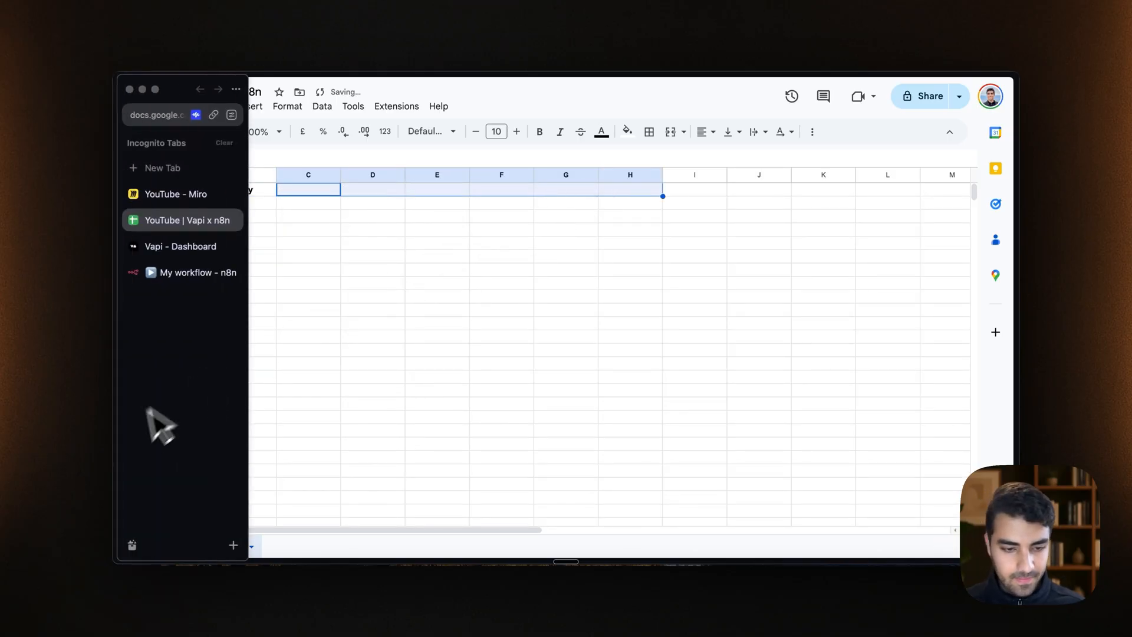
click(176, 246)
click(177, 272)
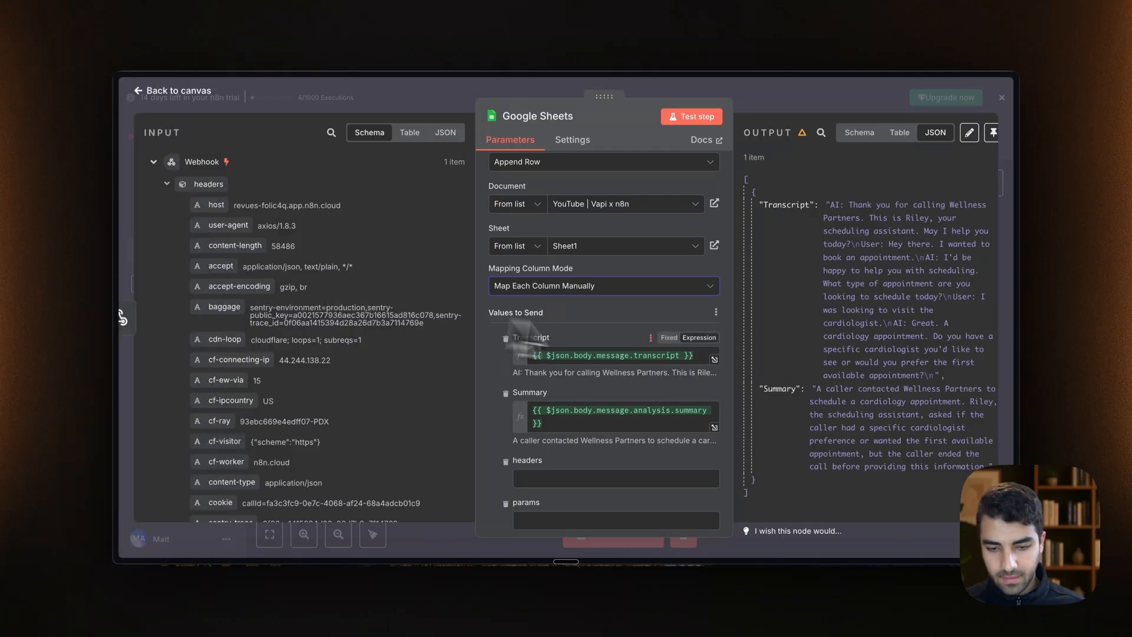
click(695, 118)
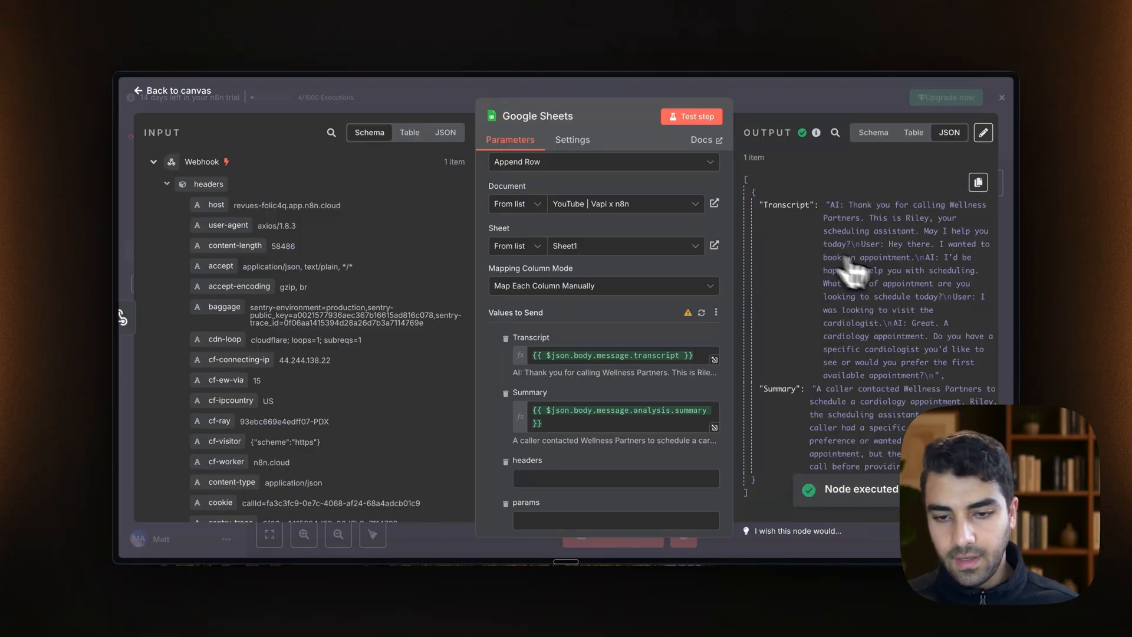
Switch to the spreadsheet and examine the Transcript and Summary cells in row 2
mouse_move(121, 317)
click(159, 245)
click(174, 222)
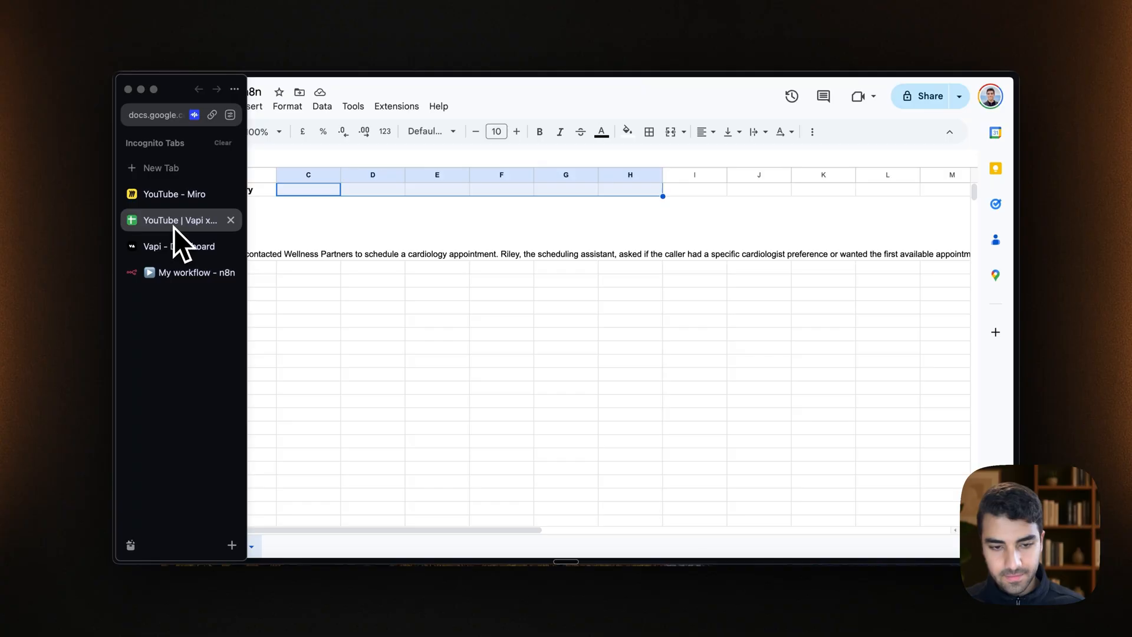
click(204, 220)
double_click(157, 229)
click(305, 279)
double_click(270, 234)
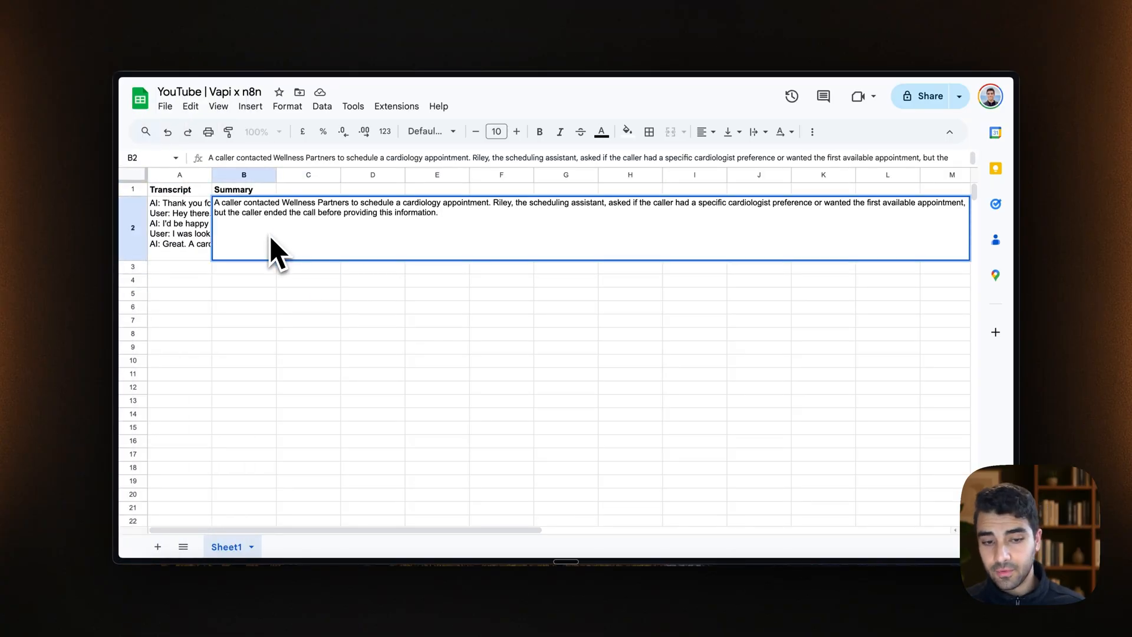